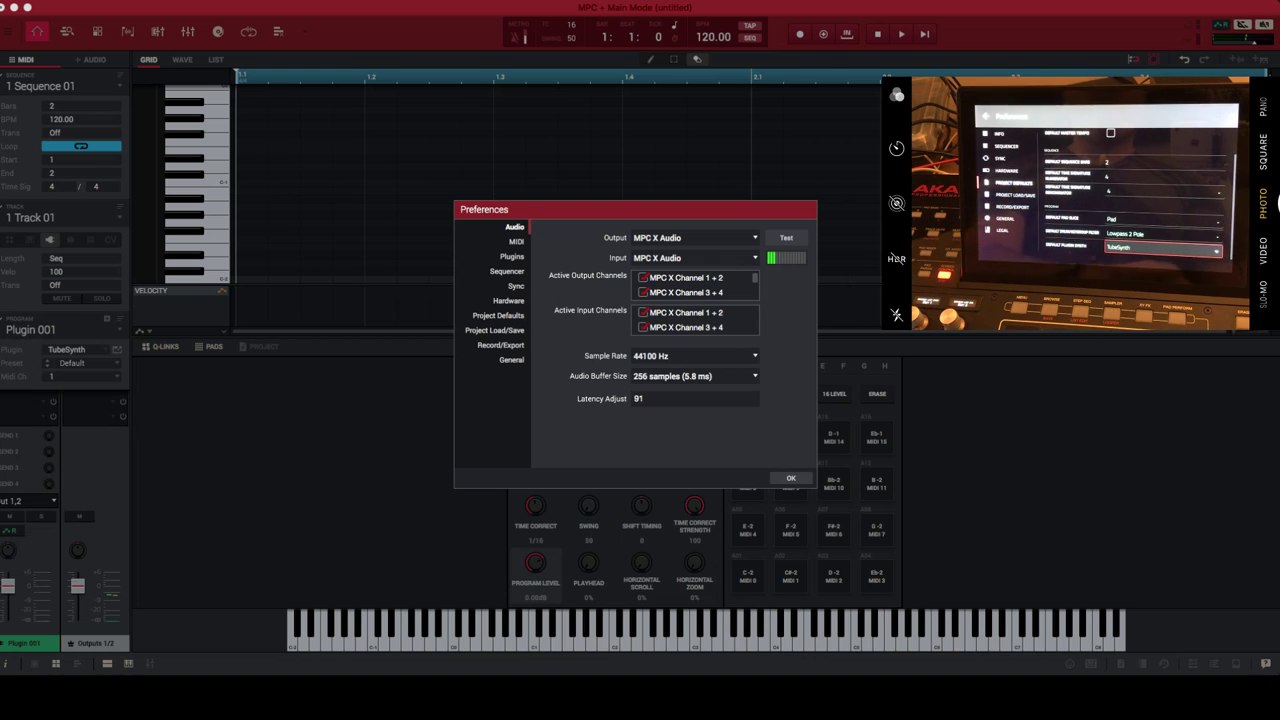
- Close the preferences and look over TubeSynth's oscillator, mixer, filter, envelope, LFO and controller sections
key("Return")
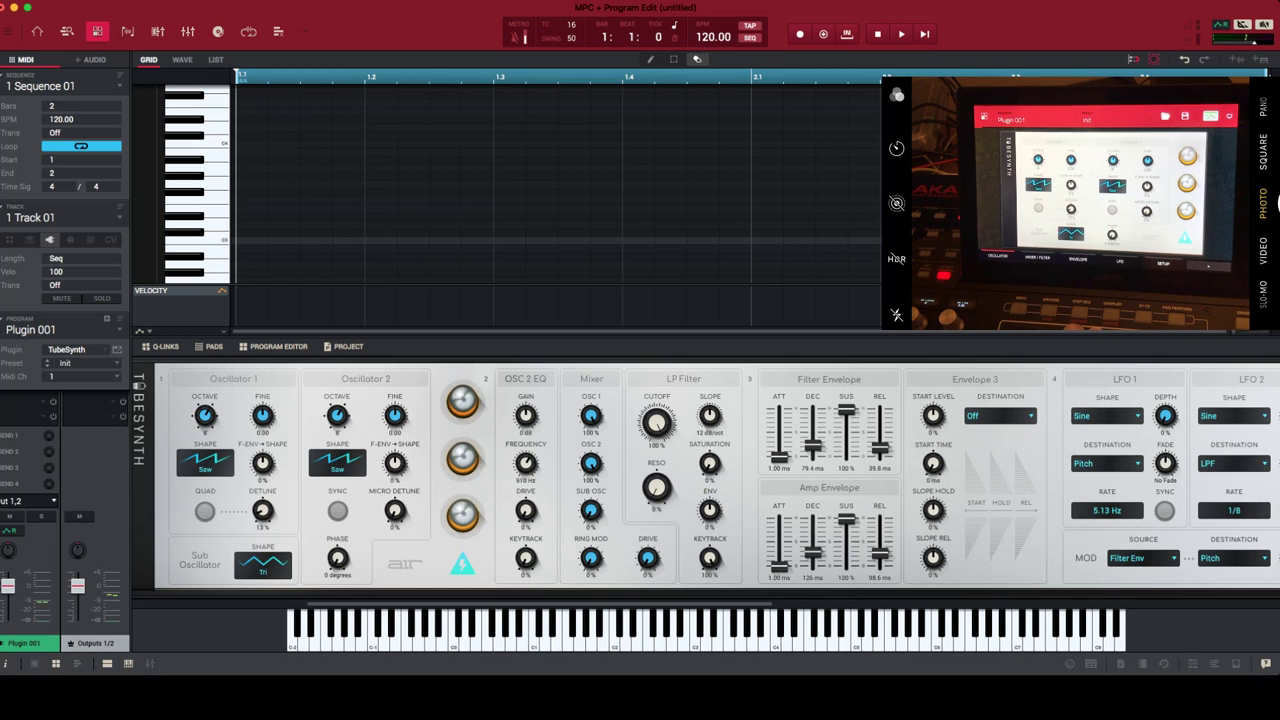
scroll(706, 477, "right", 10)
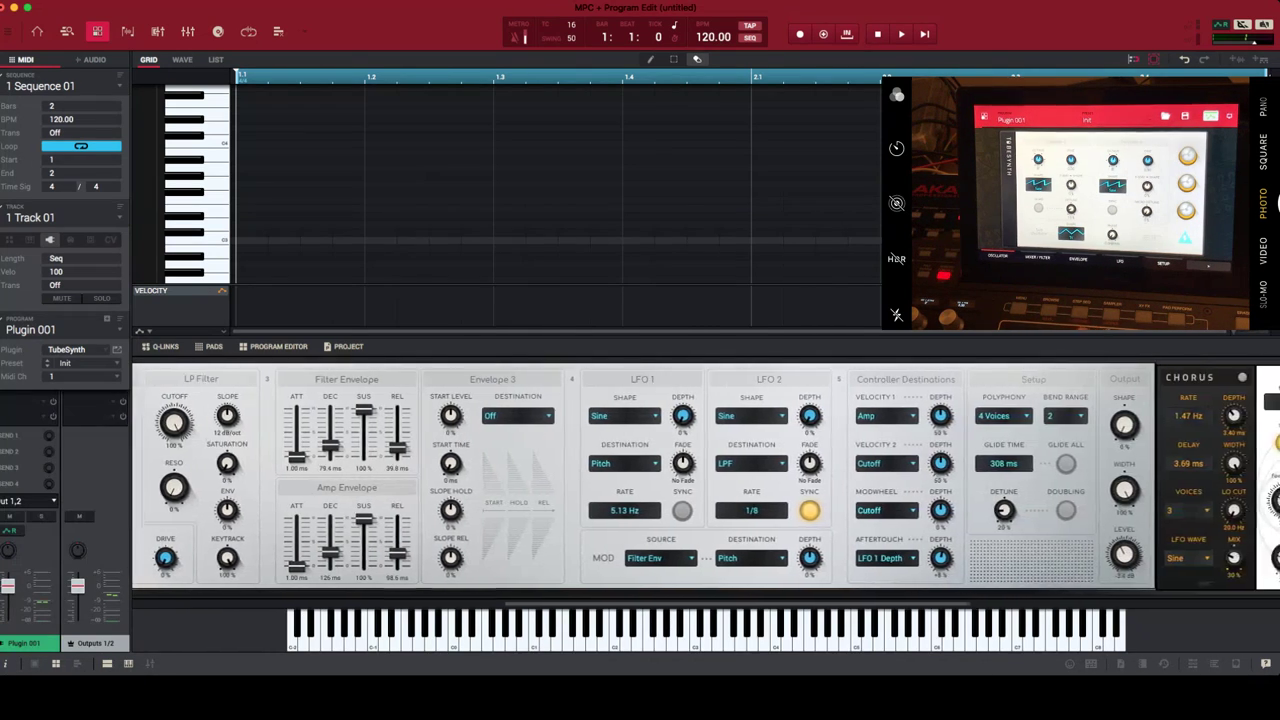
scroll(706, 477, "right", 5)
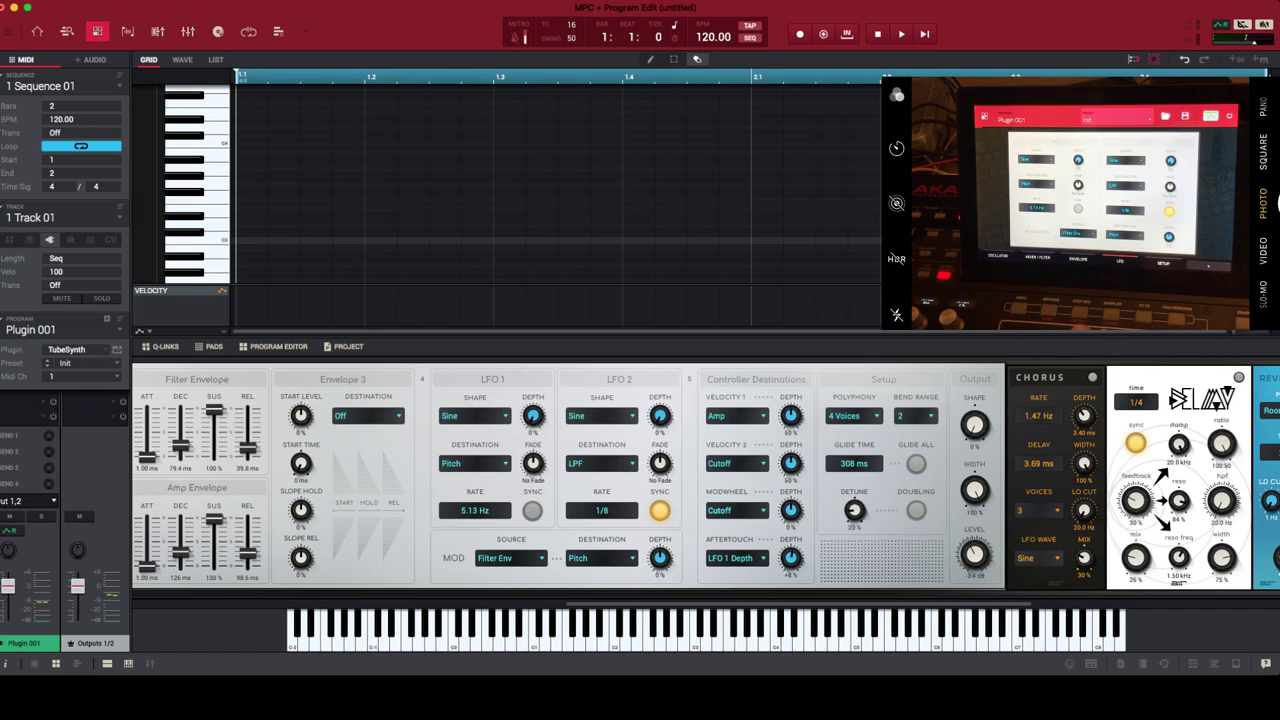
scroll(706, 475, "left", 5)
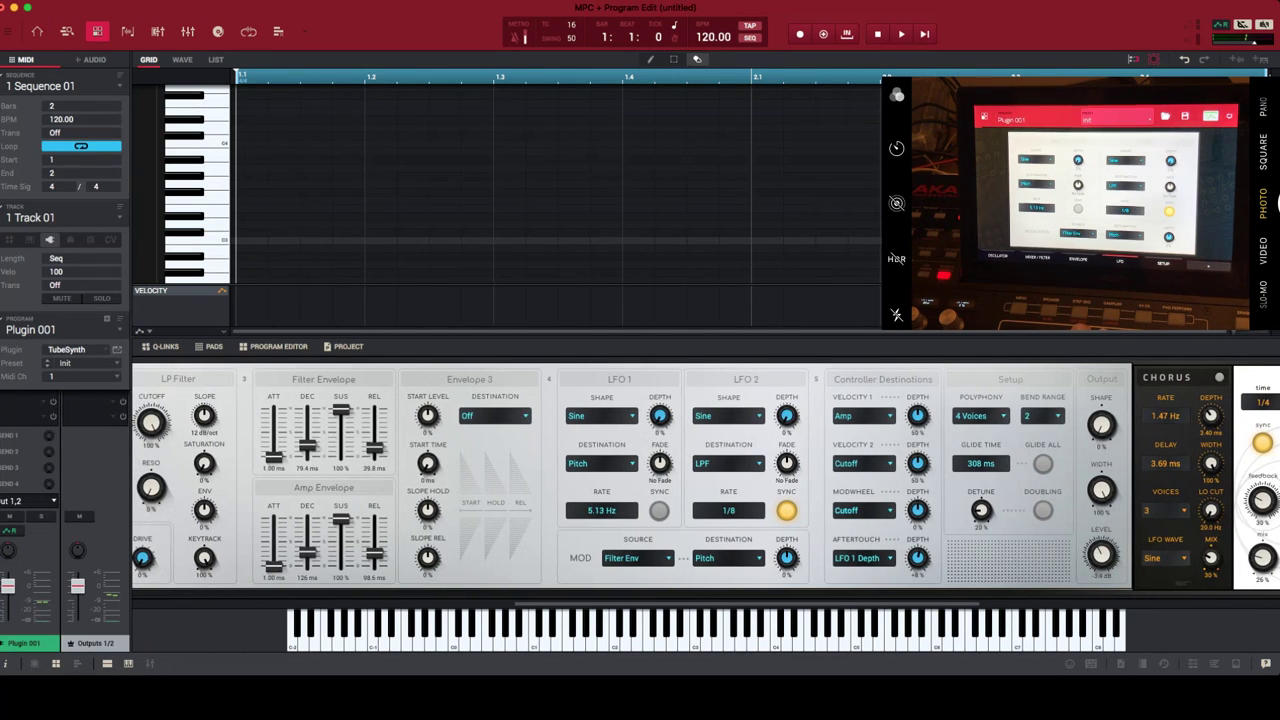
scroll(706, 484, "left", 1)
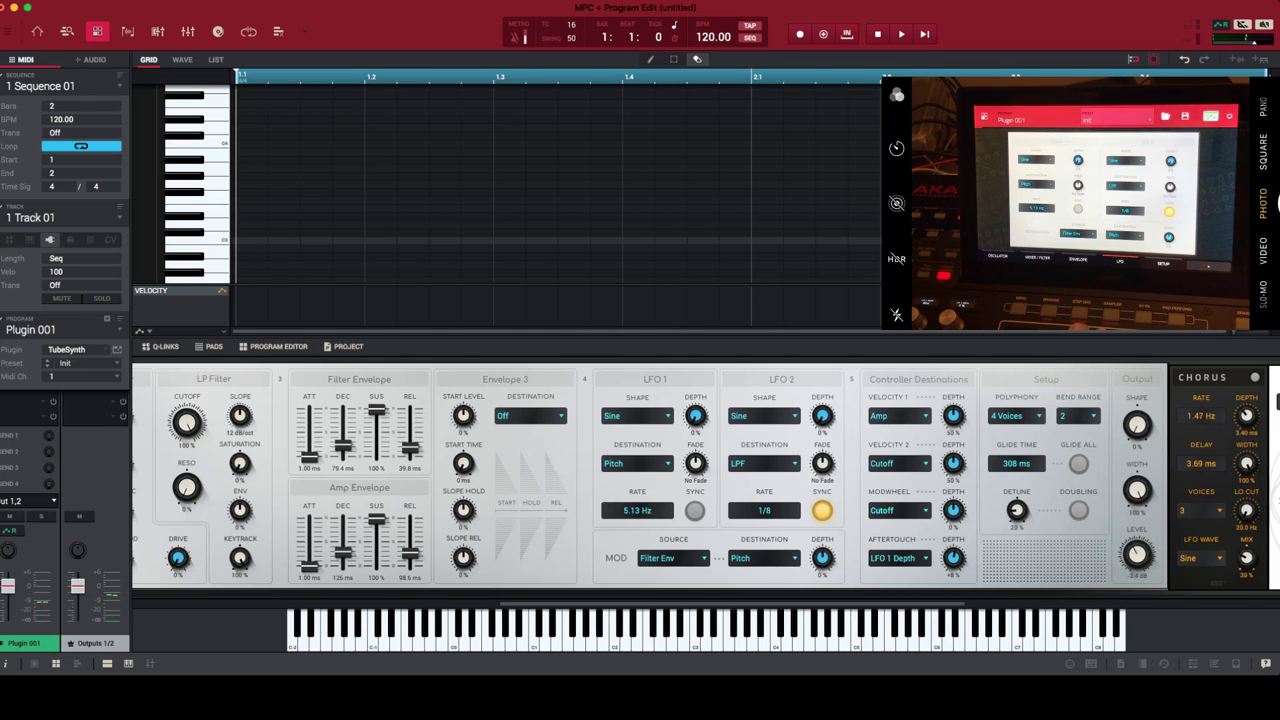
scroll(706, 484, "right", 2)
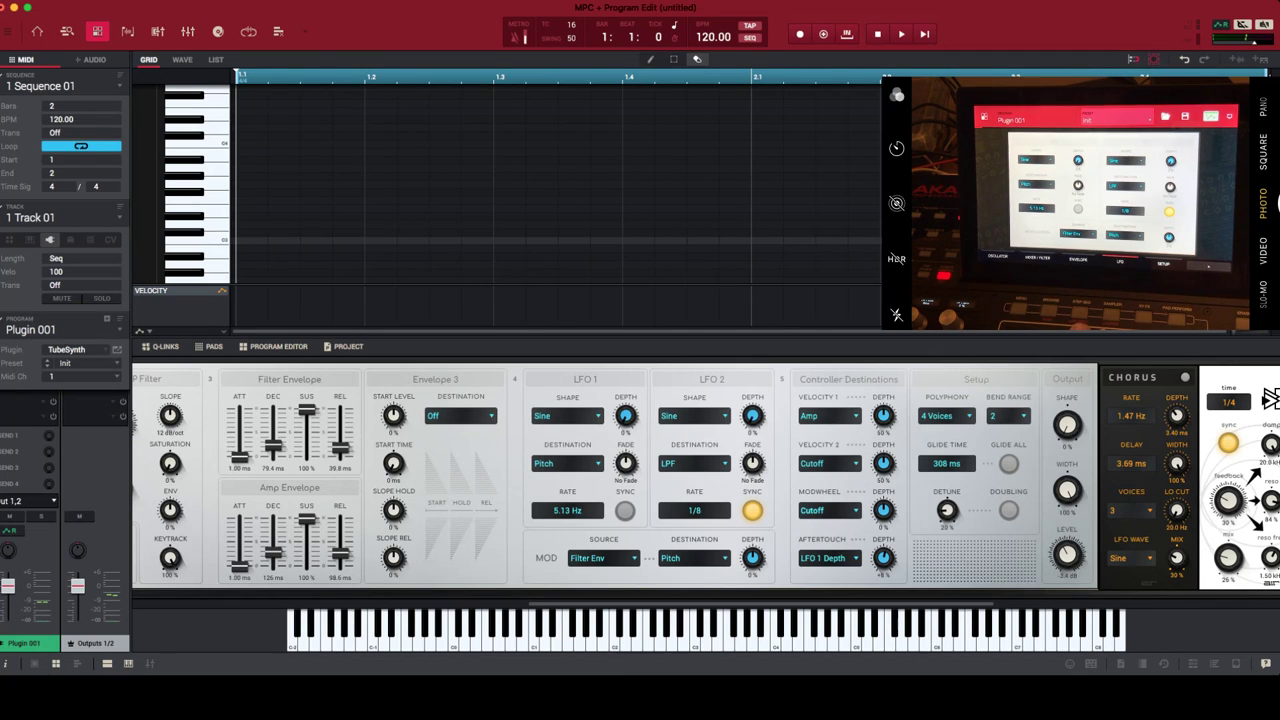
scroll(700, 480, "left", 1)
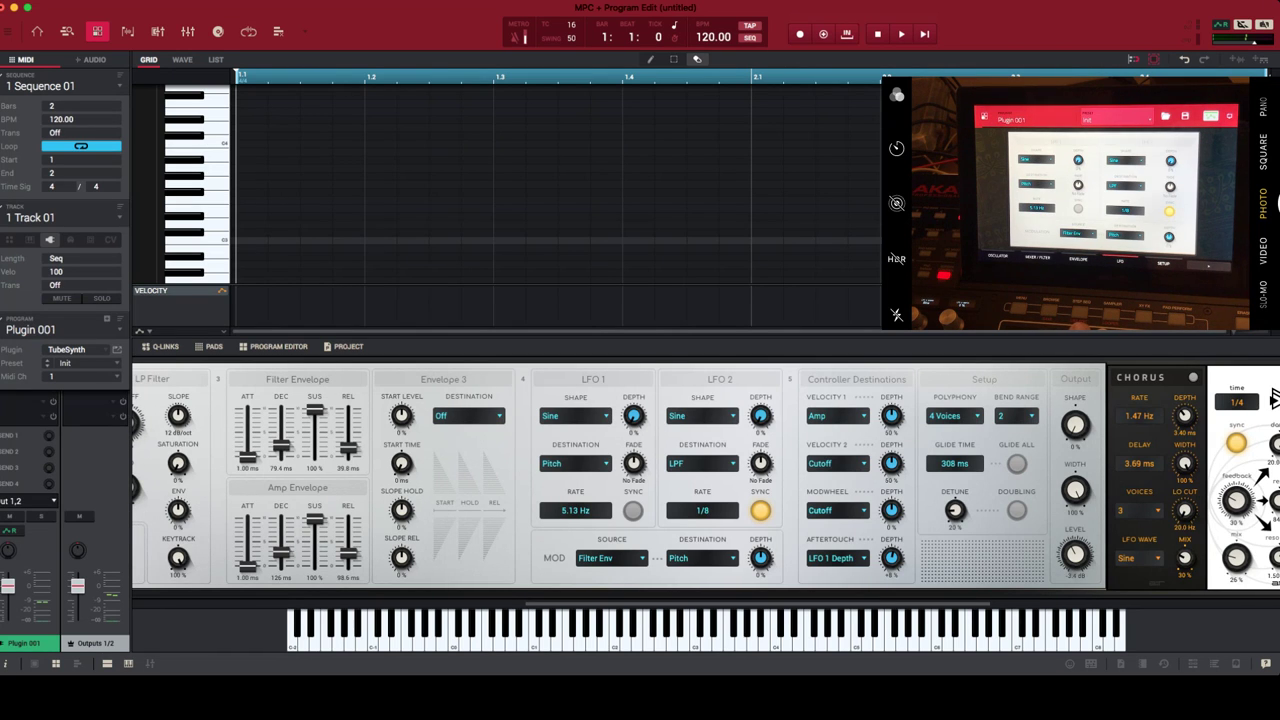
scroll(700, 480, "left", 2)
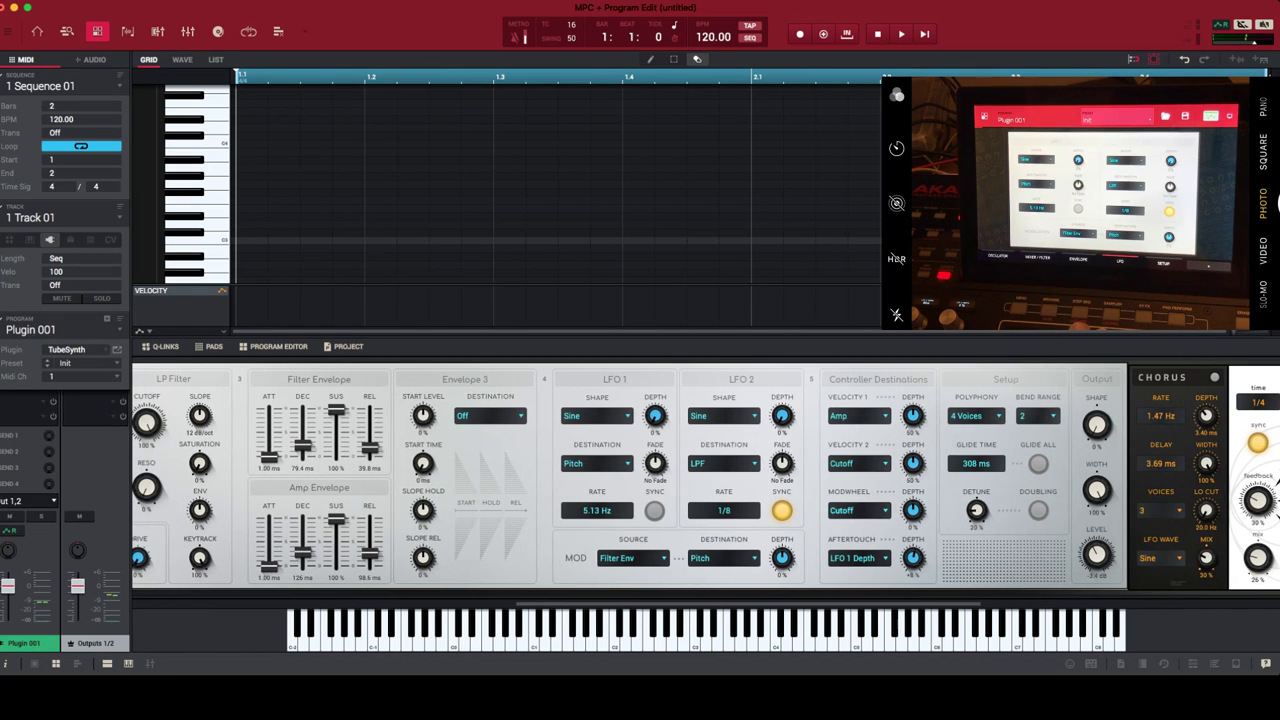
scroll(700, 480, "left", 10)
scroll(700, 480, "left", 8)
scroll(700, 480, "right", 15)
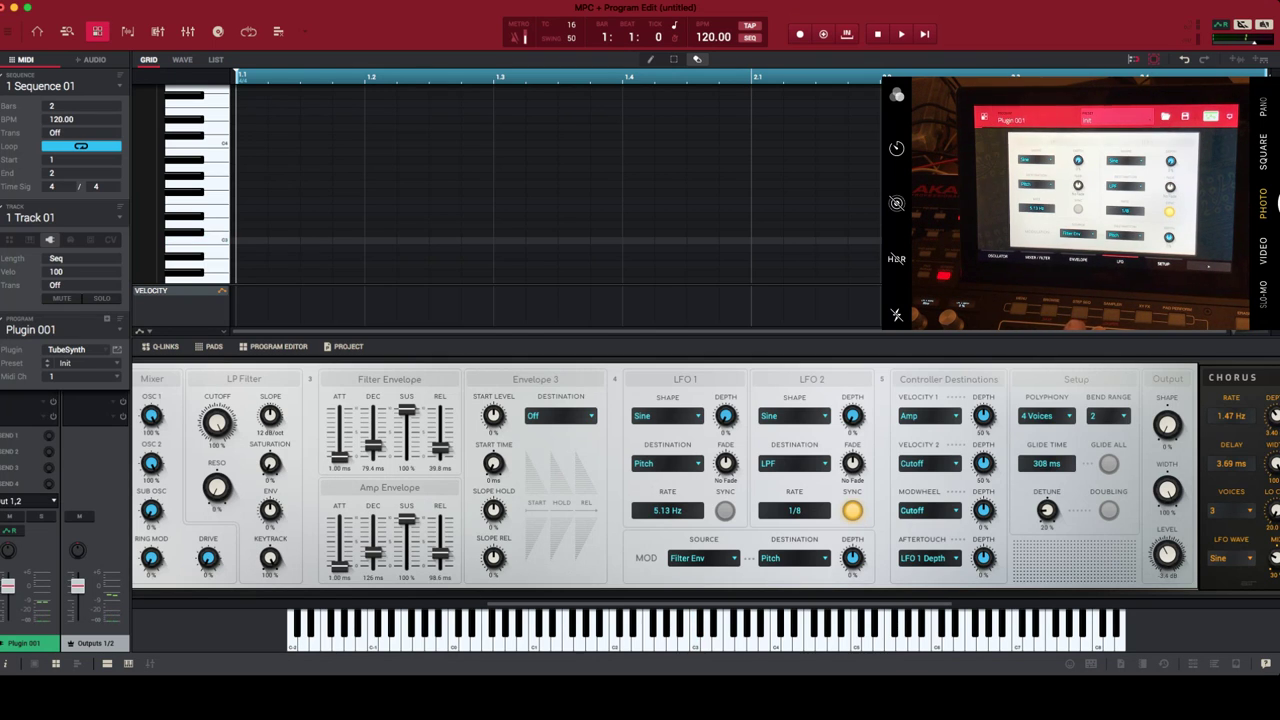
scroll(707, 477, "left", 1)
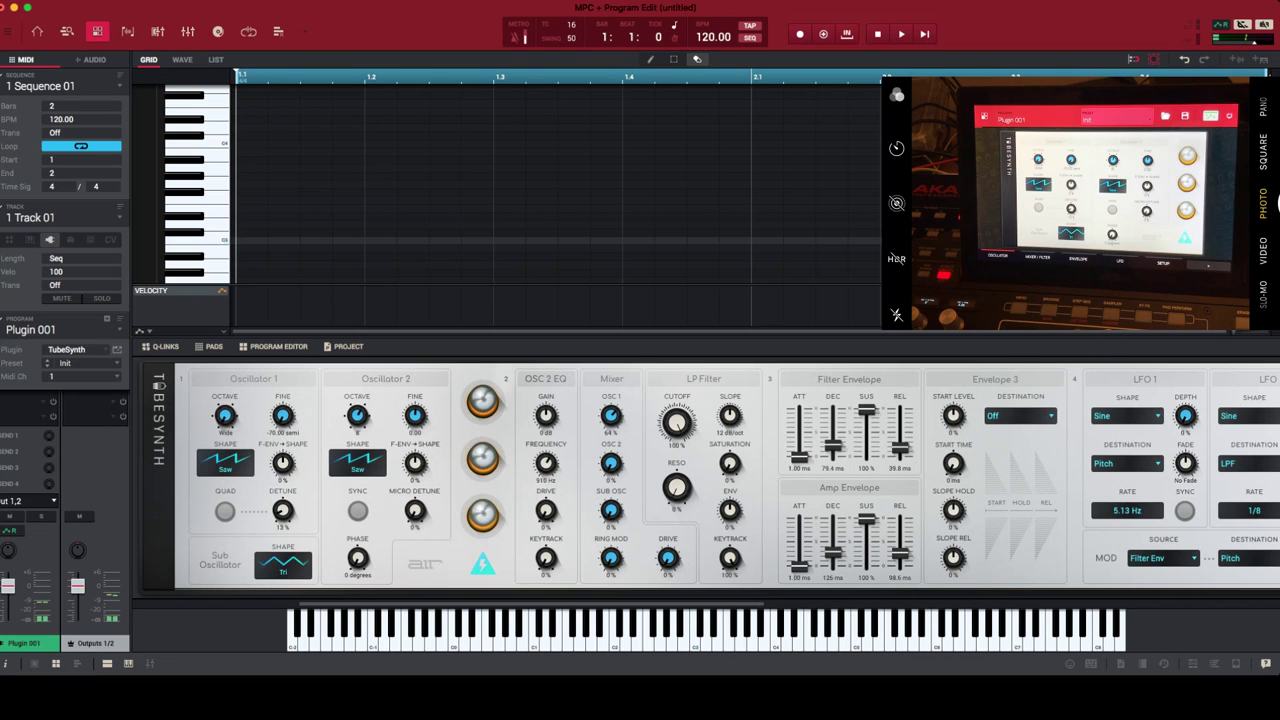
scroll(706, 480, "right", 10)
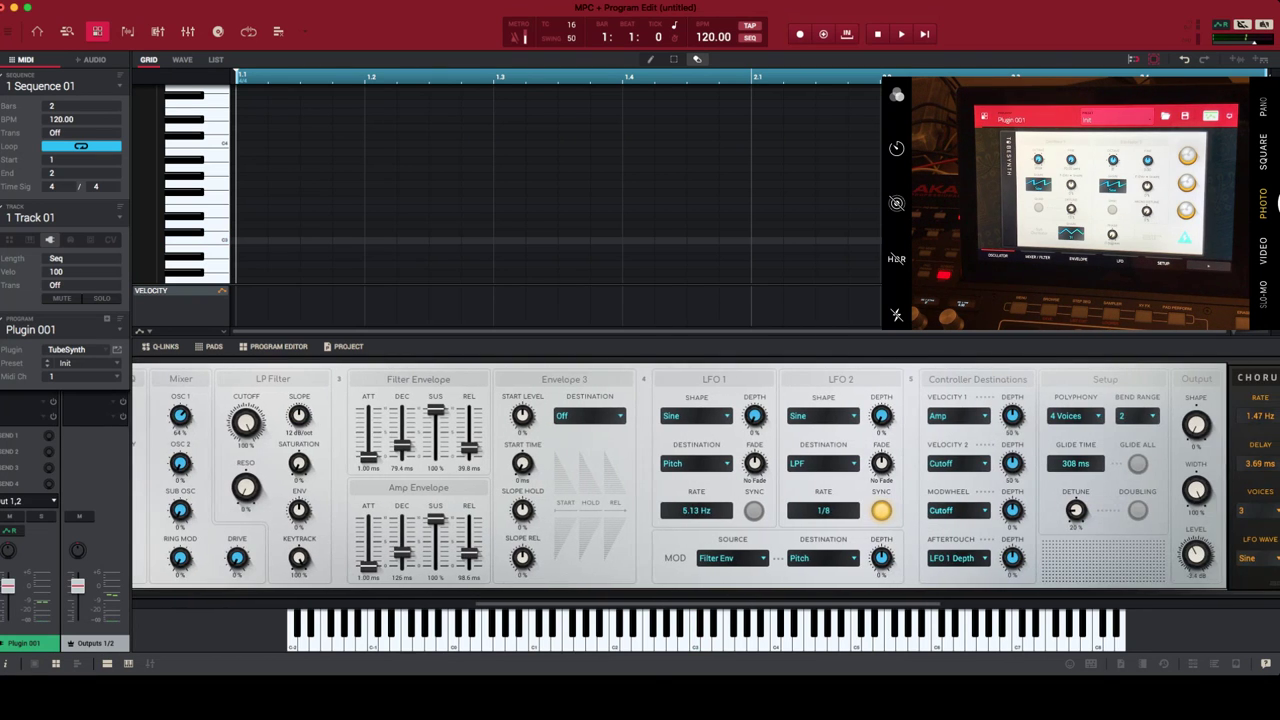
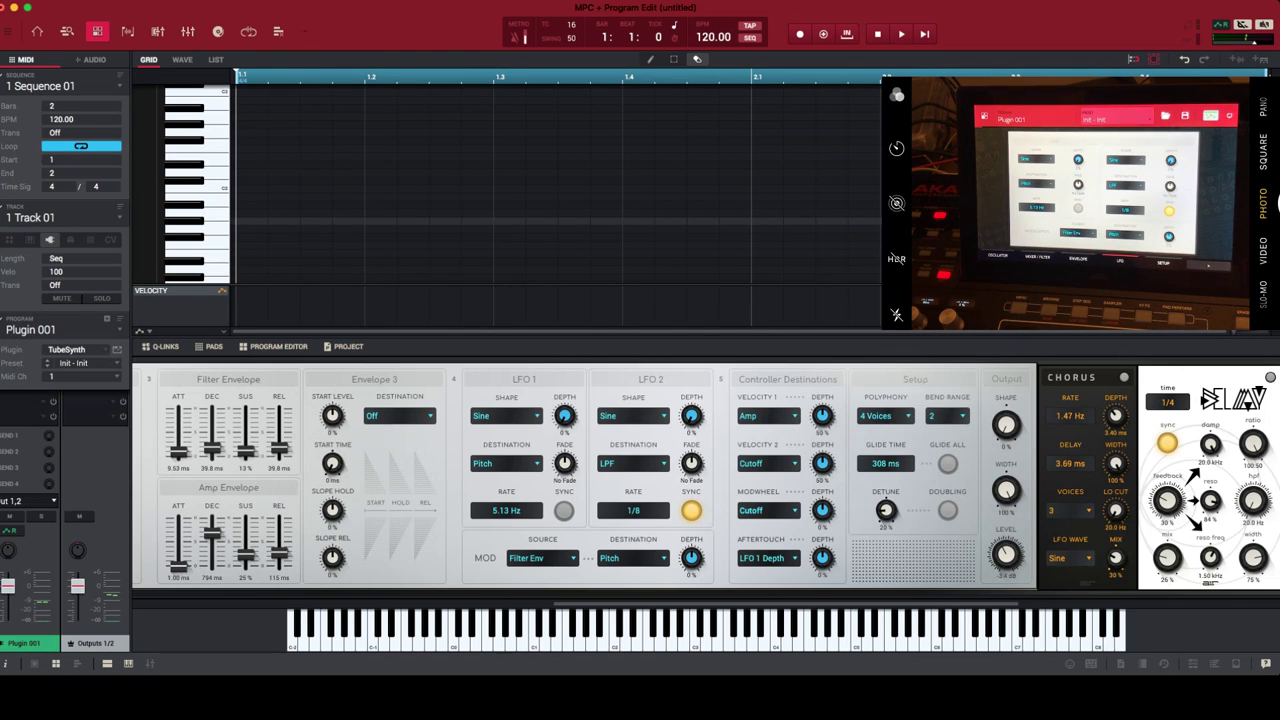
- Review the patch from its LFO modulation back to the oscillators, and stop the sequence playback
scroll(706, 478, "left", 2)
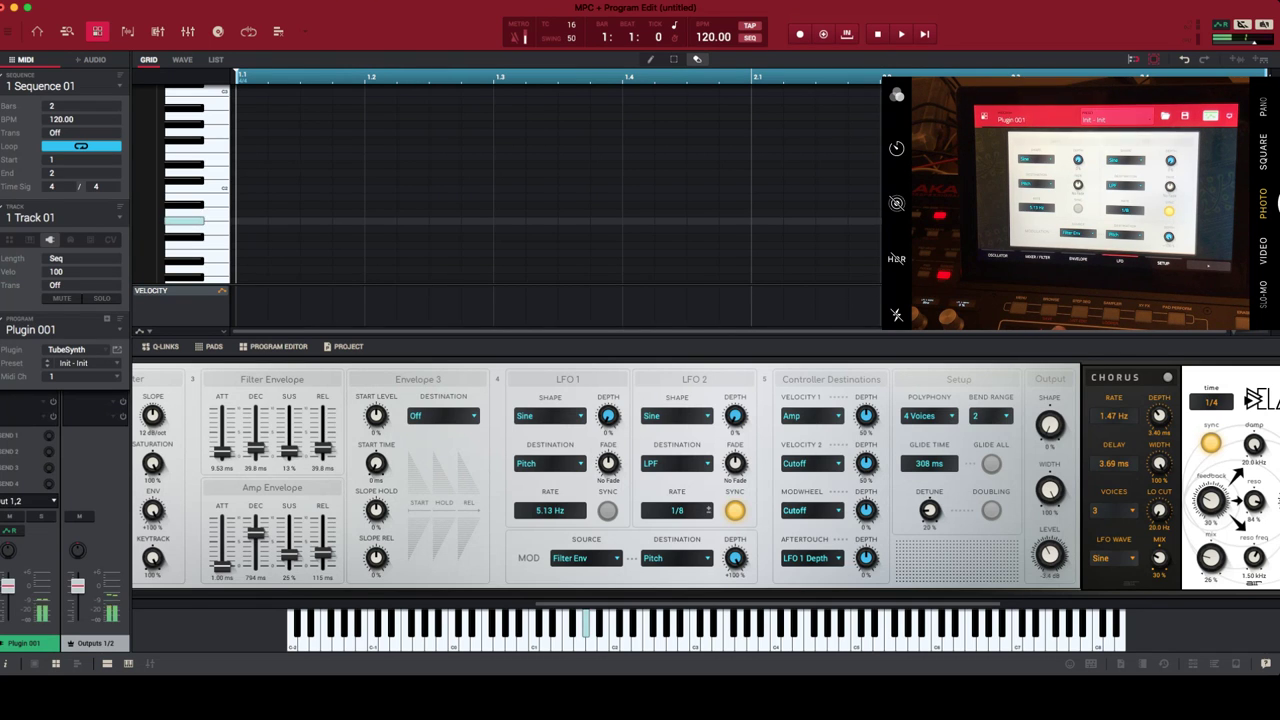
scroll(640, 478, "left", 3)
scroll(690, 475, "left", 2)
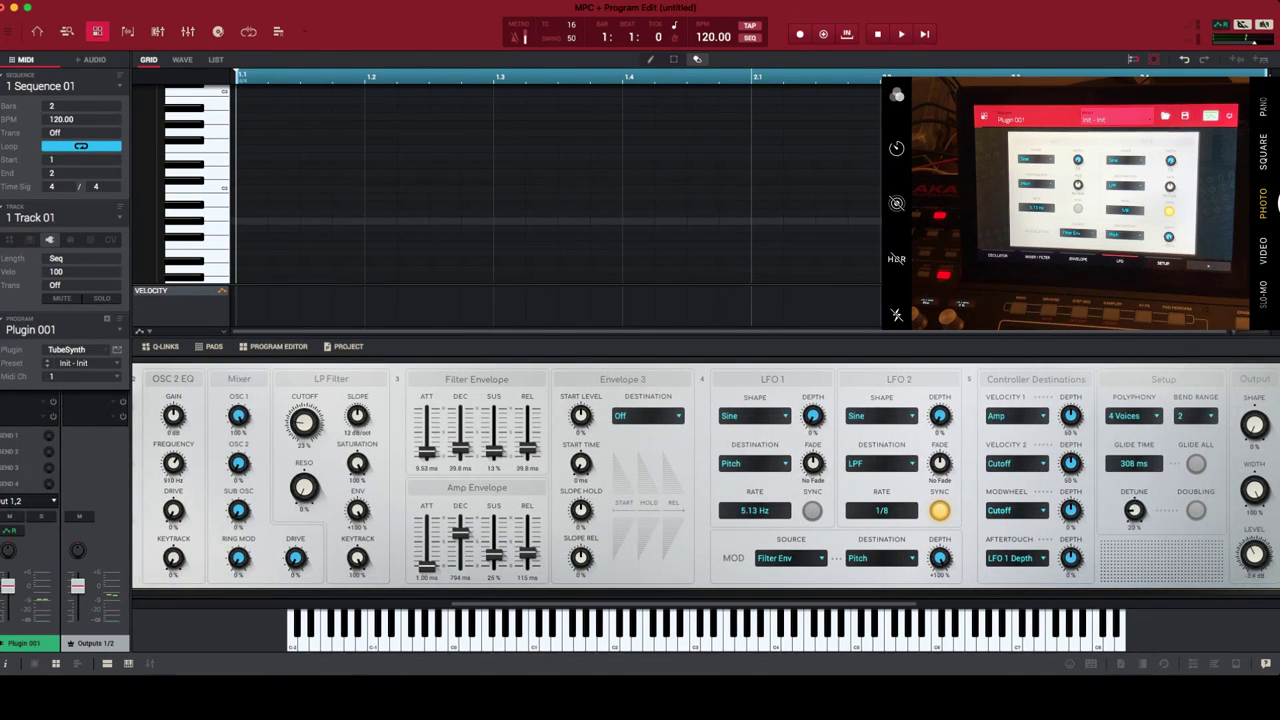
scroll(710, 475, "left", 6)
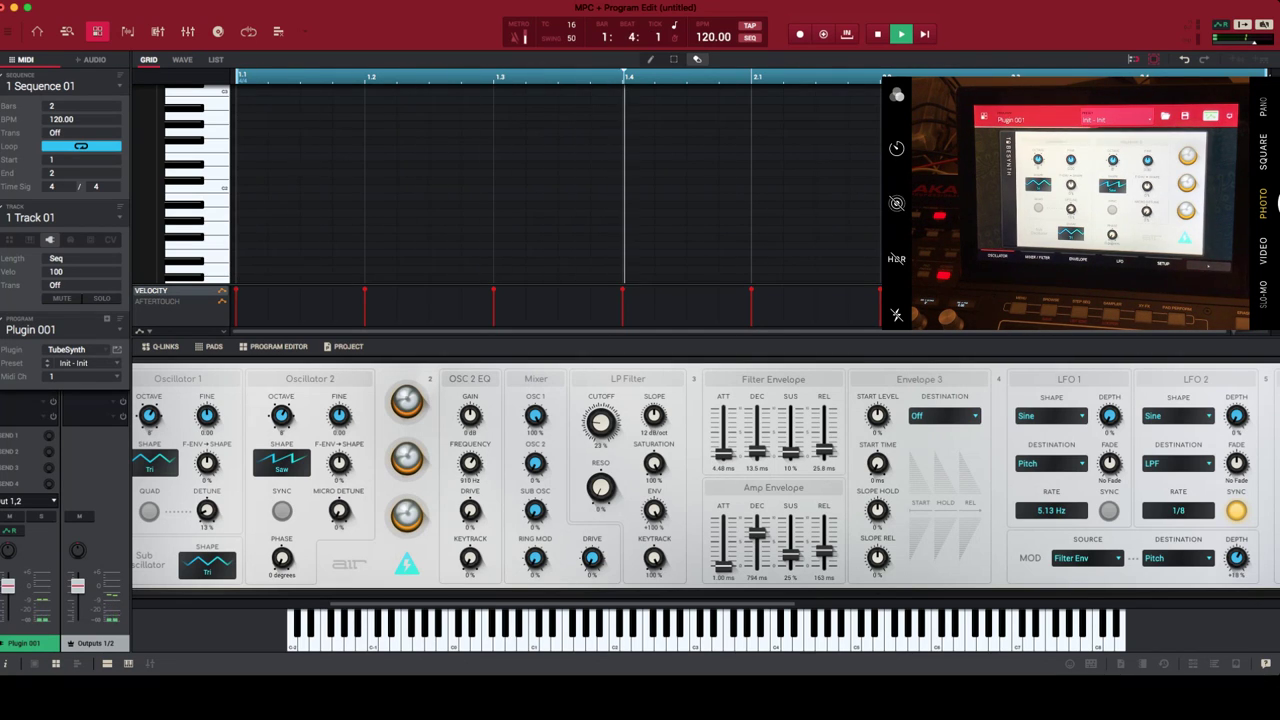
key("space")
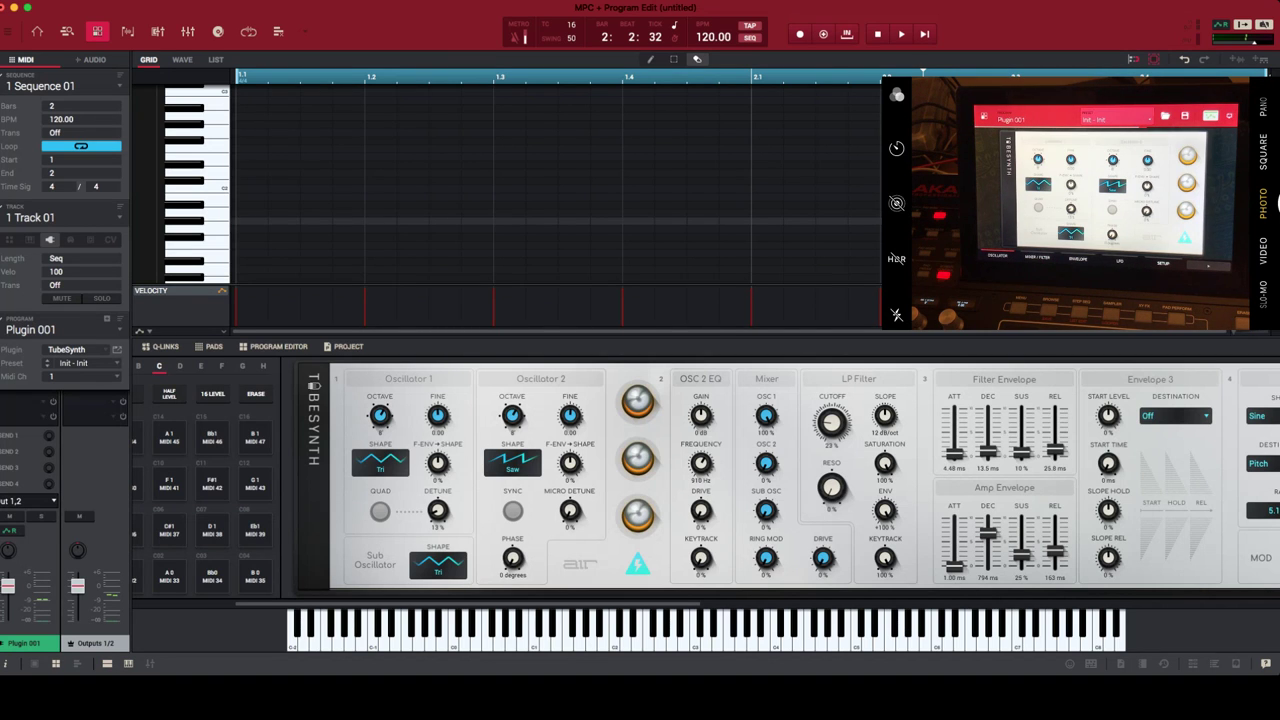
- Examine the noise patch's mixer, filter, envelopes, LFOs and controller destinations through to the effects
scroll(700, 475, "right", 3)
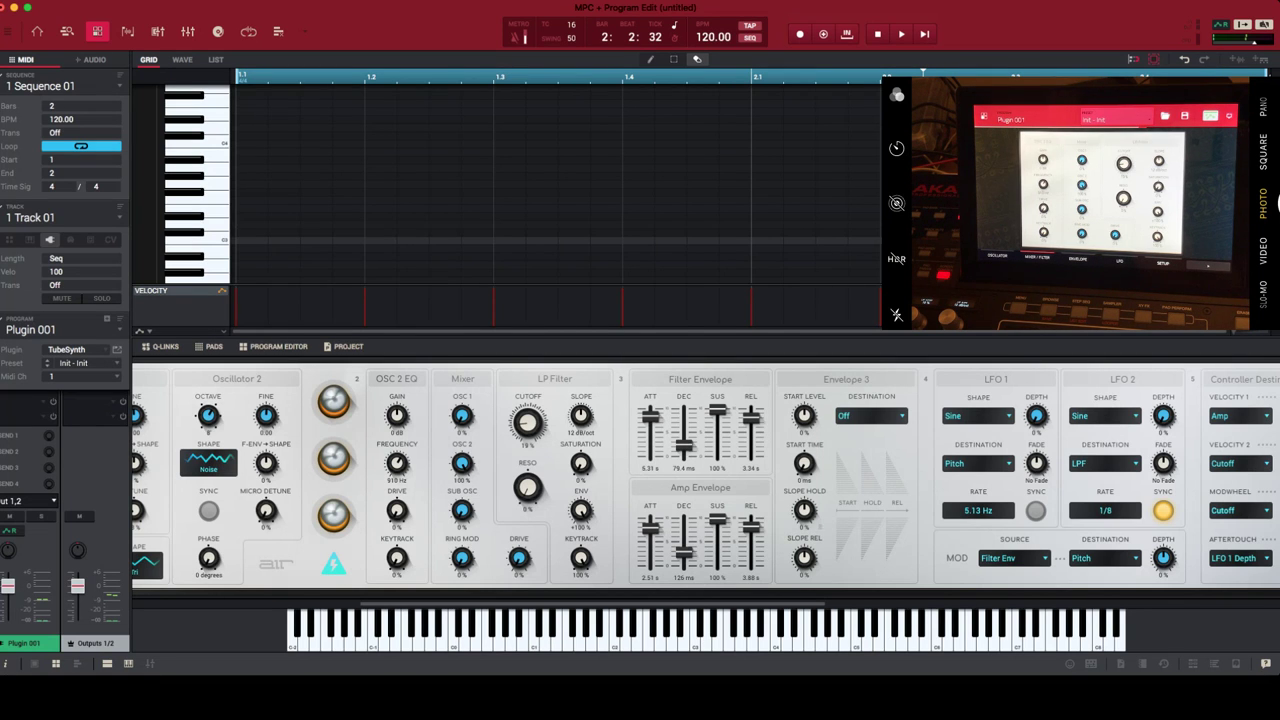
scroll(705, 477, "right", 5)
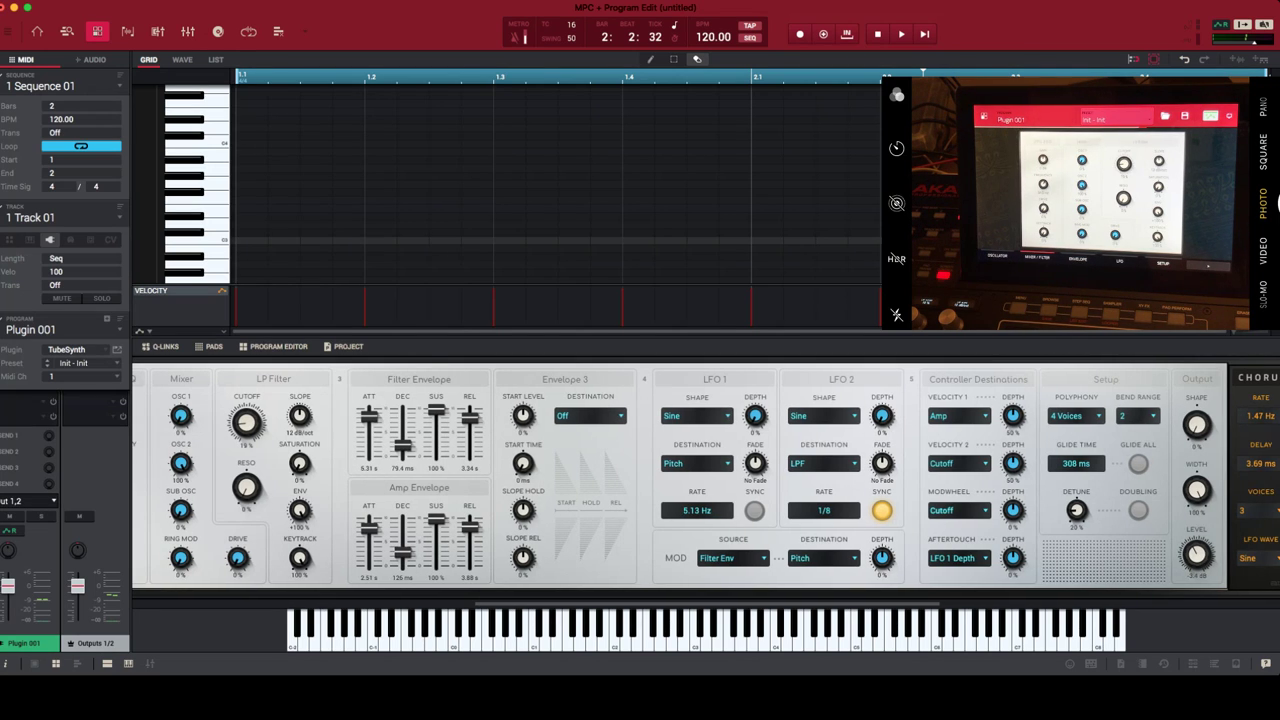
scroll(706, 477, "left", 2)
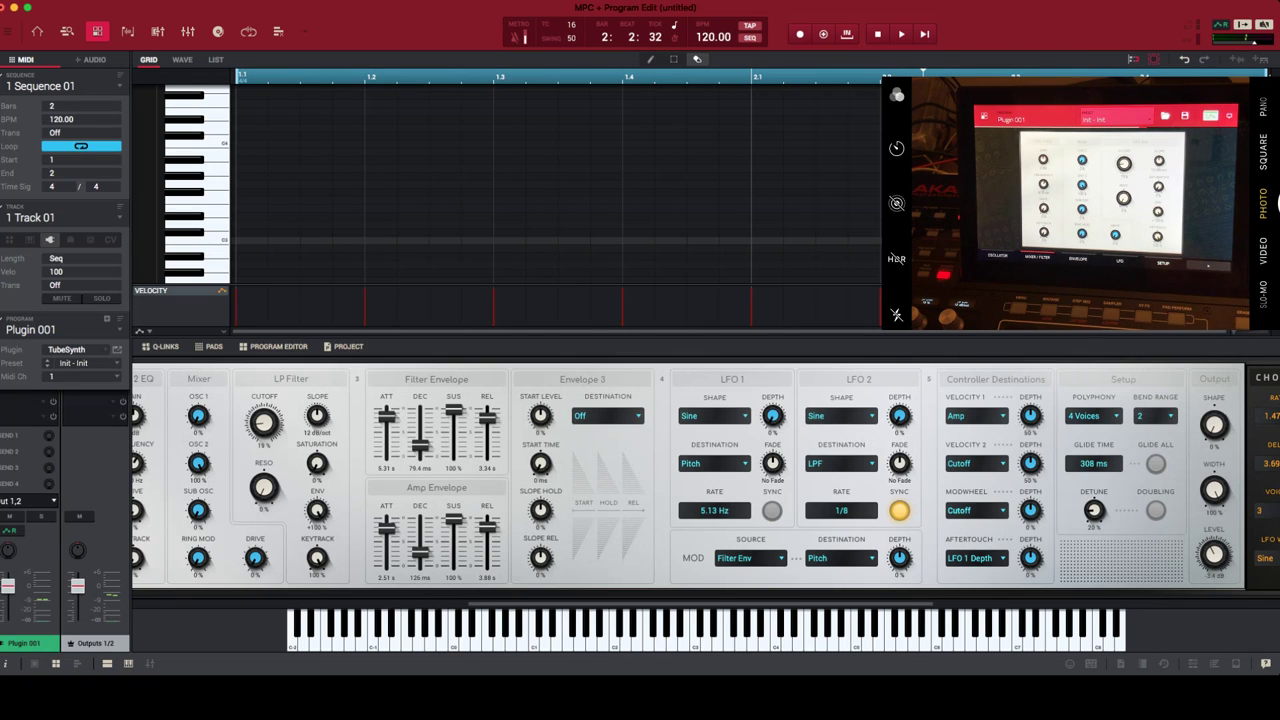
scroll(706, 478, "left", 3)
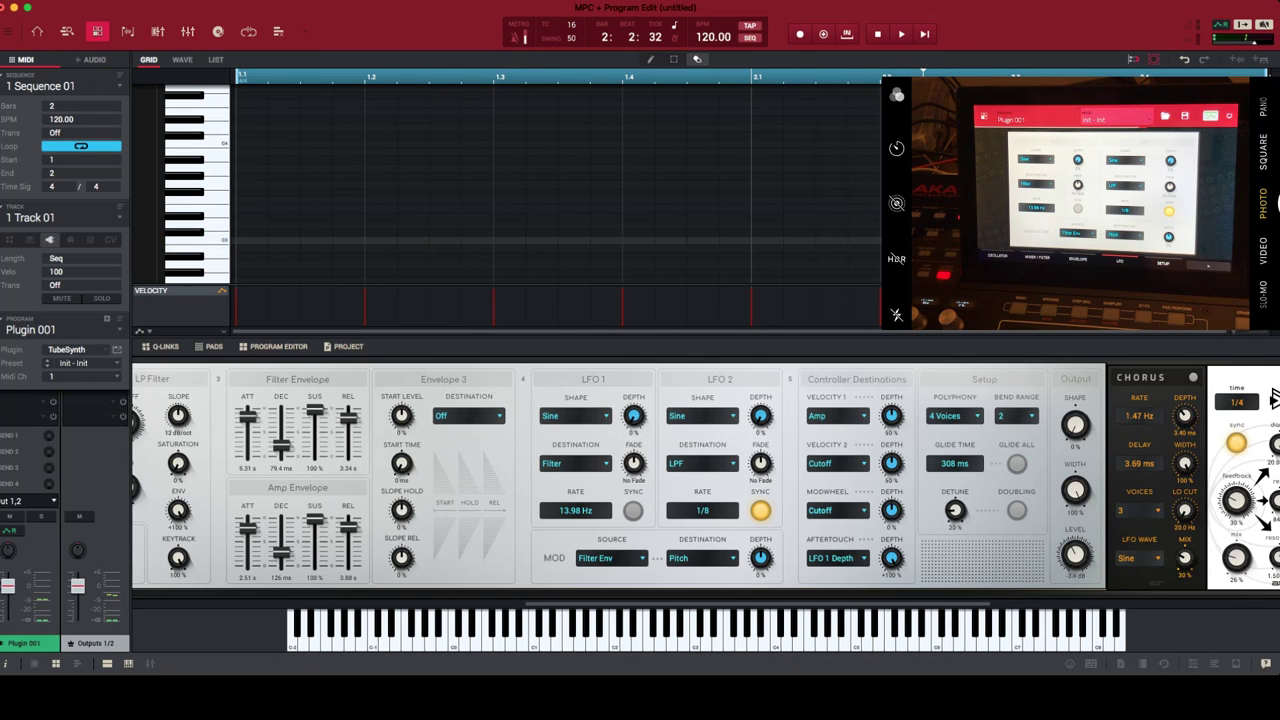
scroll(1273, 398, "left", 3)
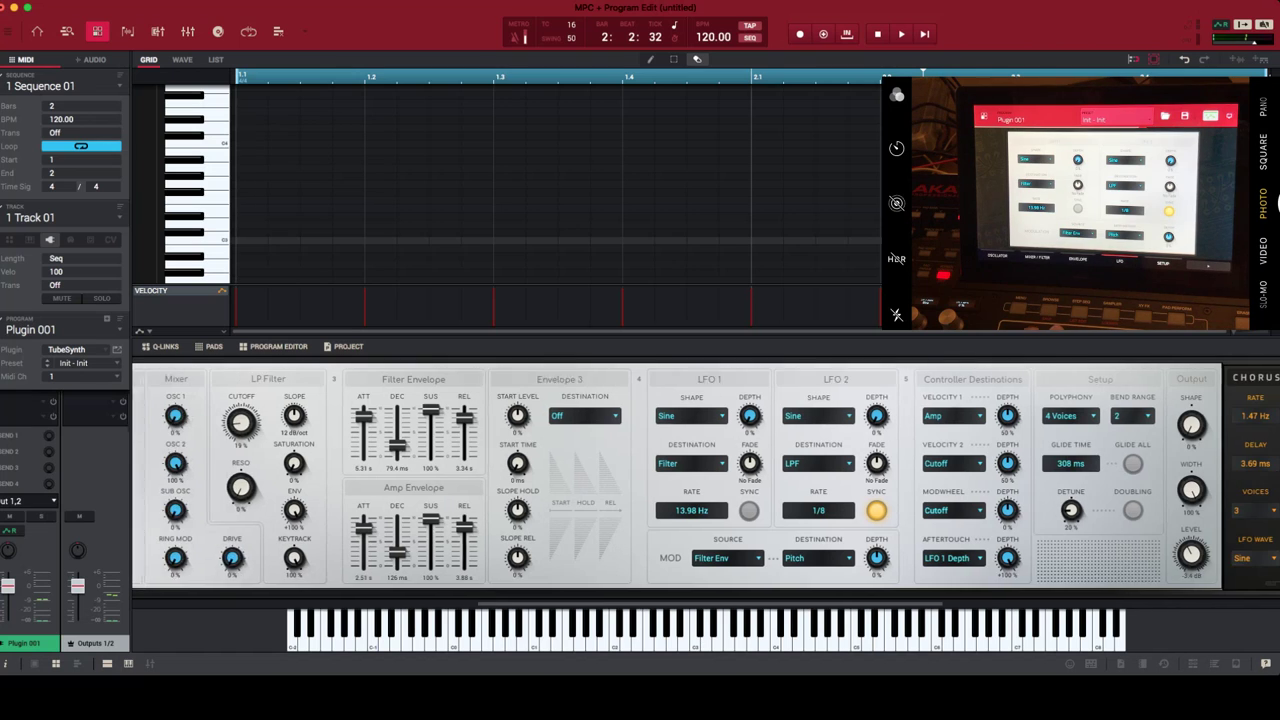
scroll(1276, 401, "right", 10)
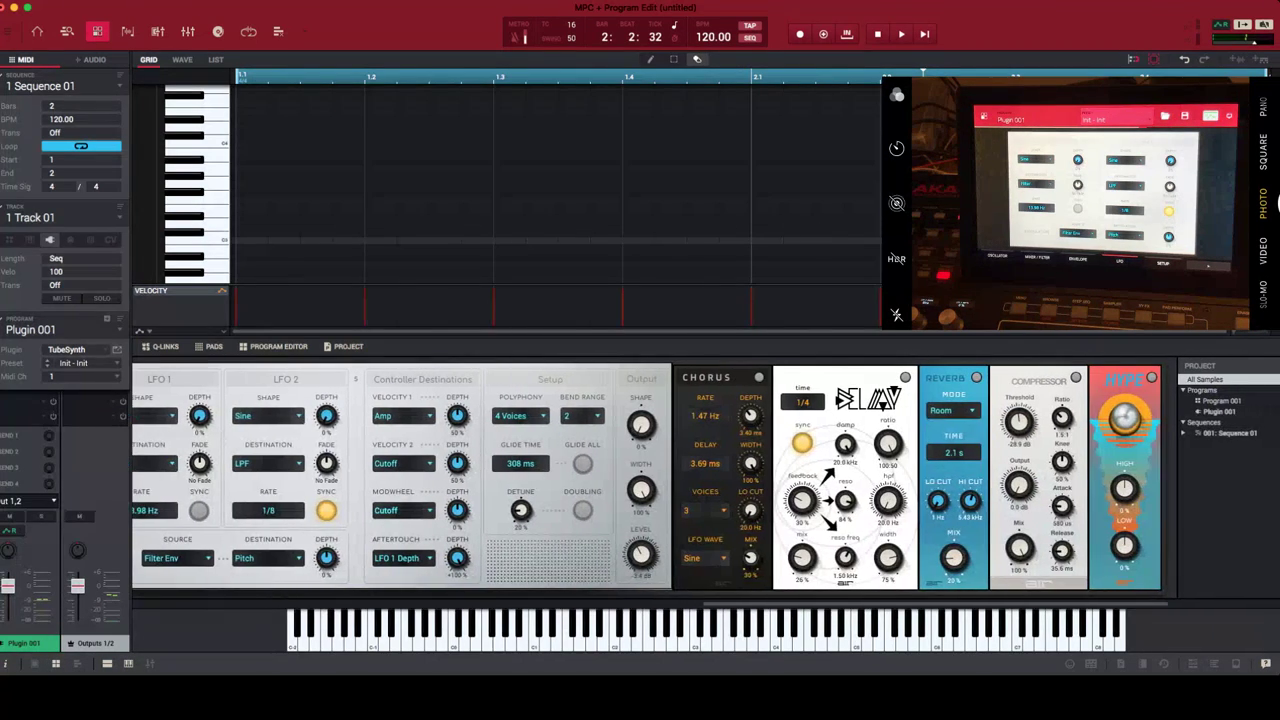
scroll(1276, 401, "right", 2)
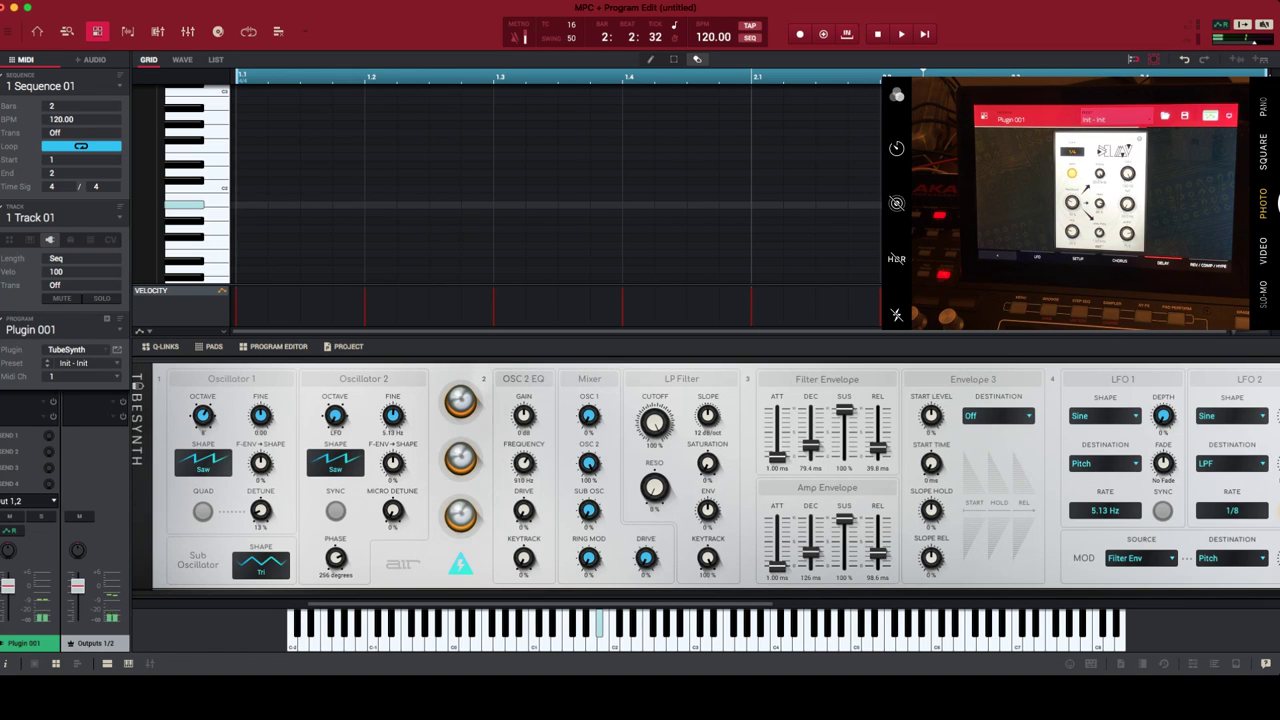
- Adjust Oscillator 2's octave setting and review the filter, envelope and LFO sections of the patch
left_click_drag(335, 415, 359, 417)
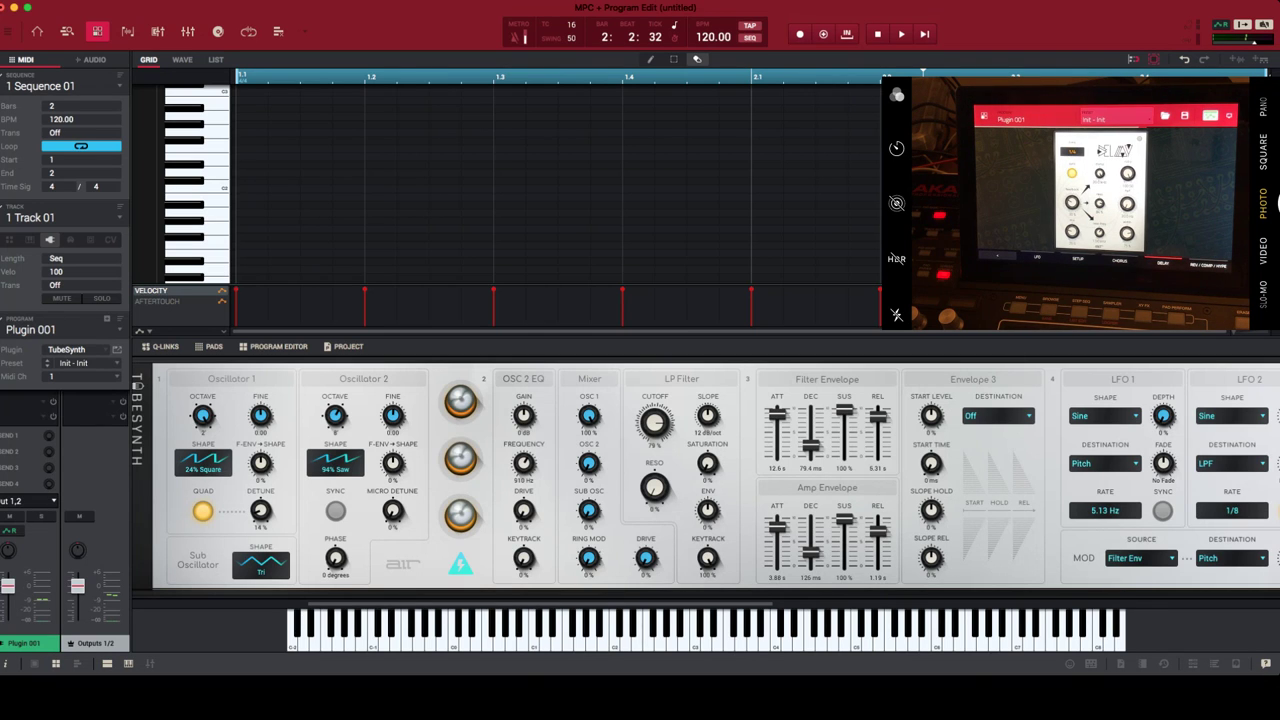
scroll(706, 477, "right", 4)
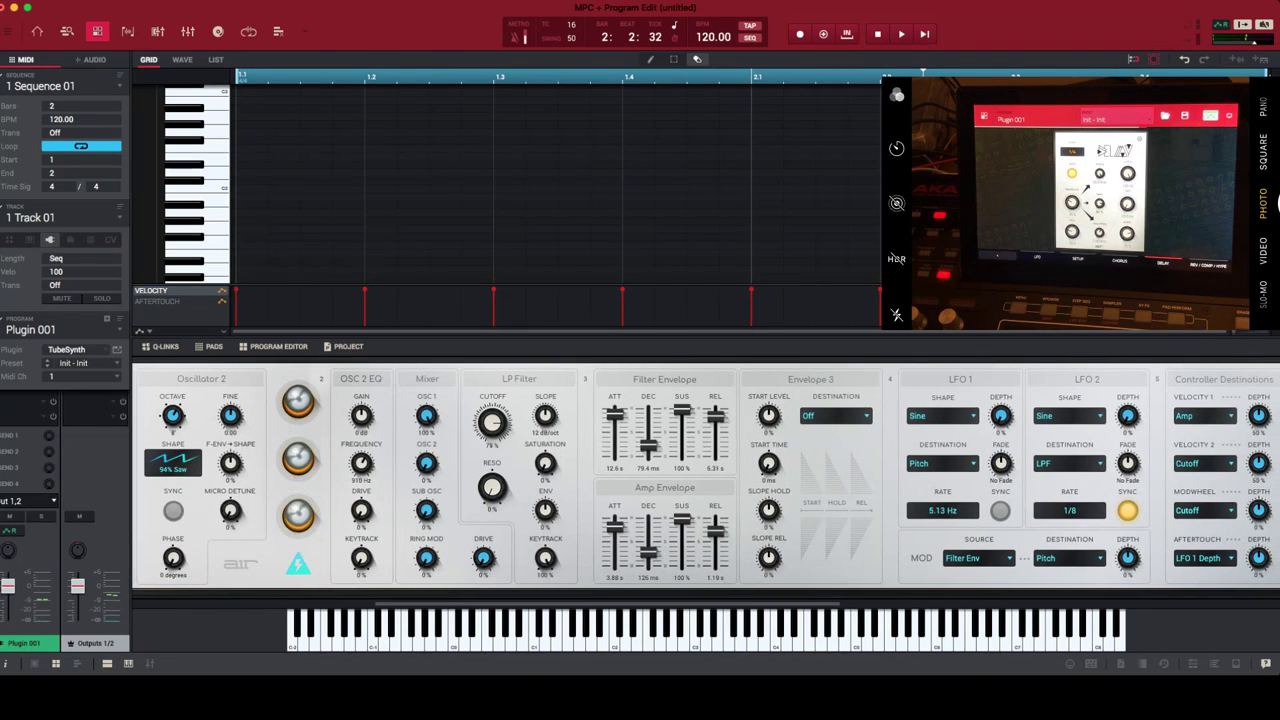
scroll(706, 477, "right", 3)
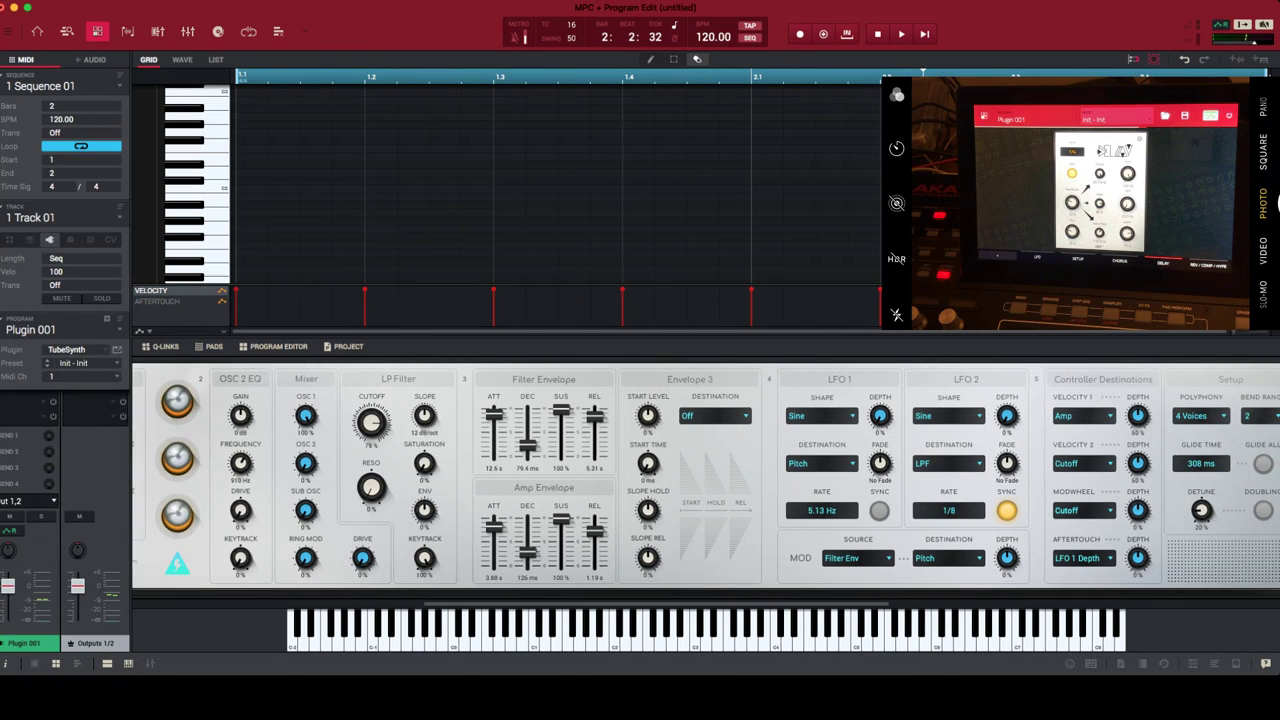
scroll(706, 477, "right", 4)
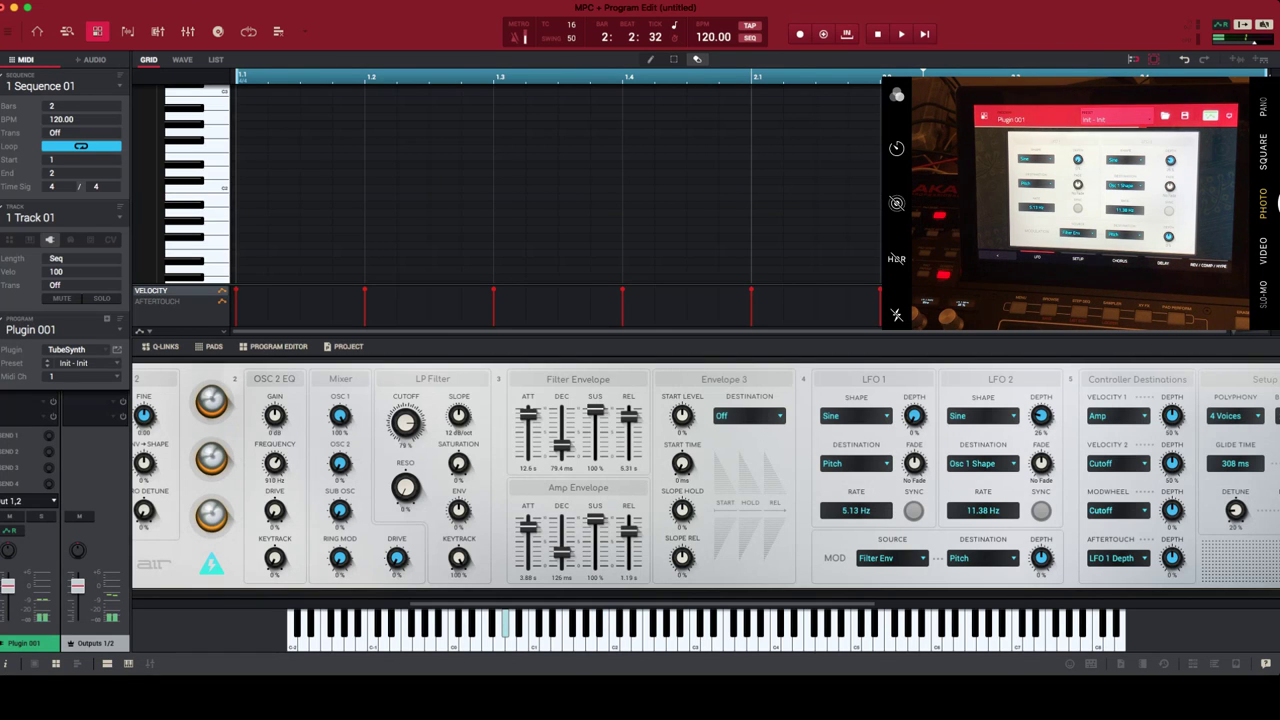
- Inspect the patch settings across the full synth, from the oscillators and OSC 2 EQ to the LFOs and effects
scroll(706, 475, "left", 10)
scroll(706, 475, "right", 10)
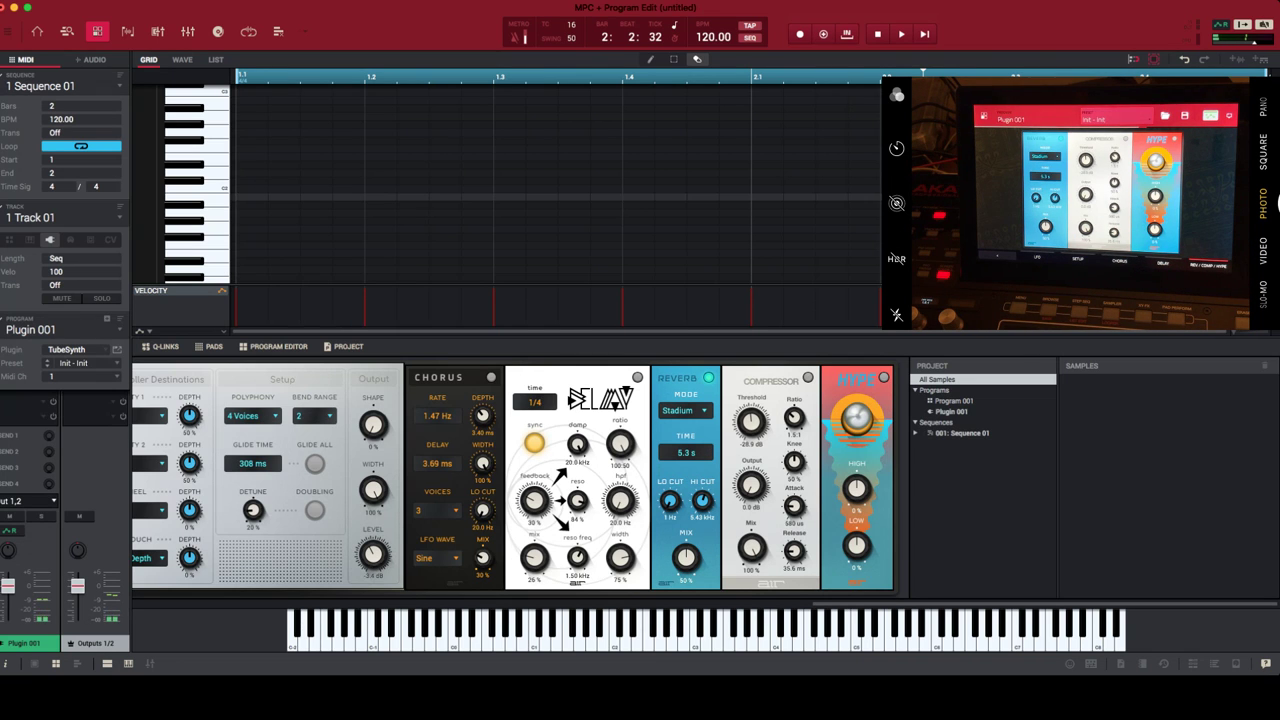
scroll(705, 477, "left", 8)
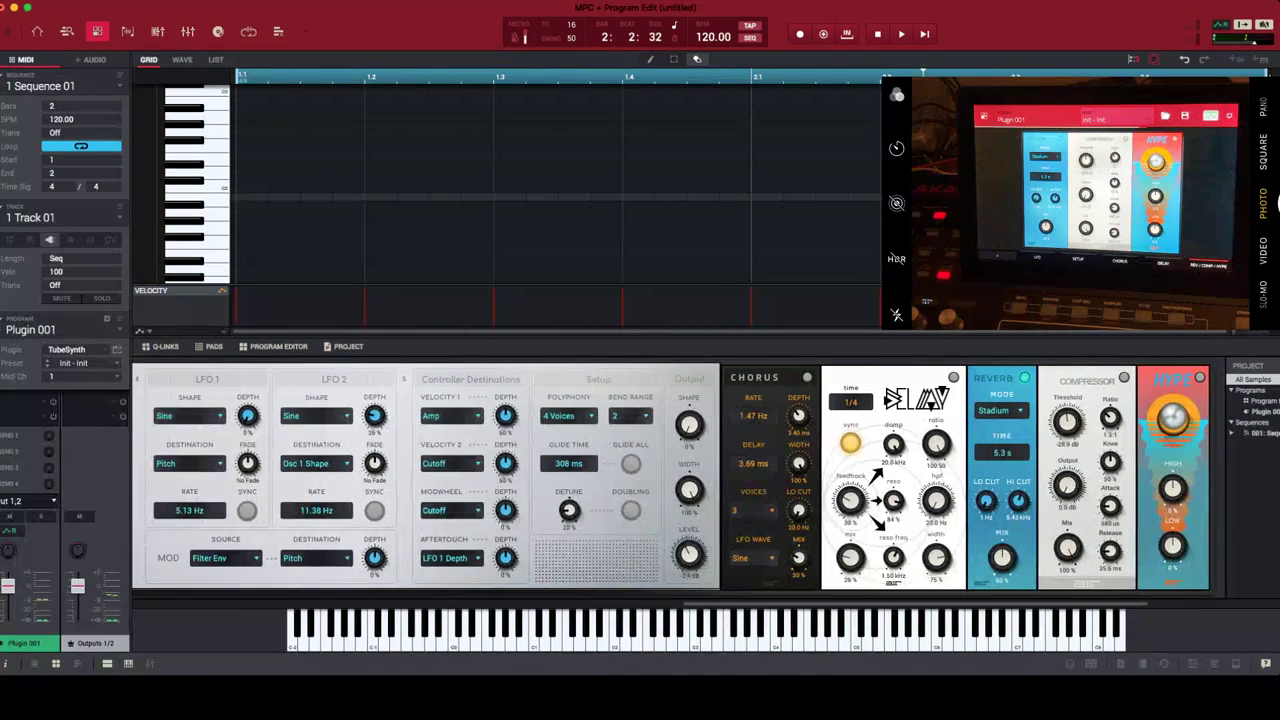
scroll(705, 477, "left", 12)
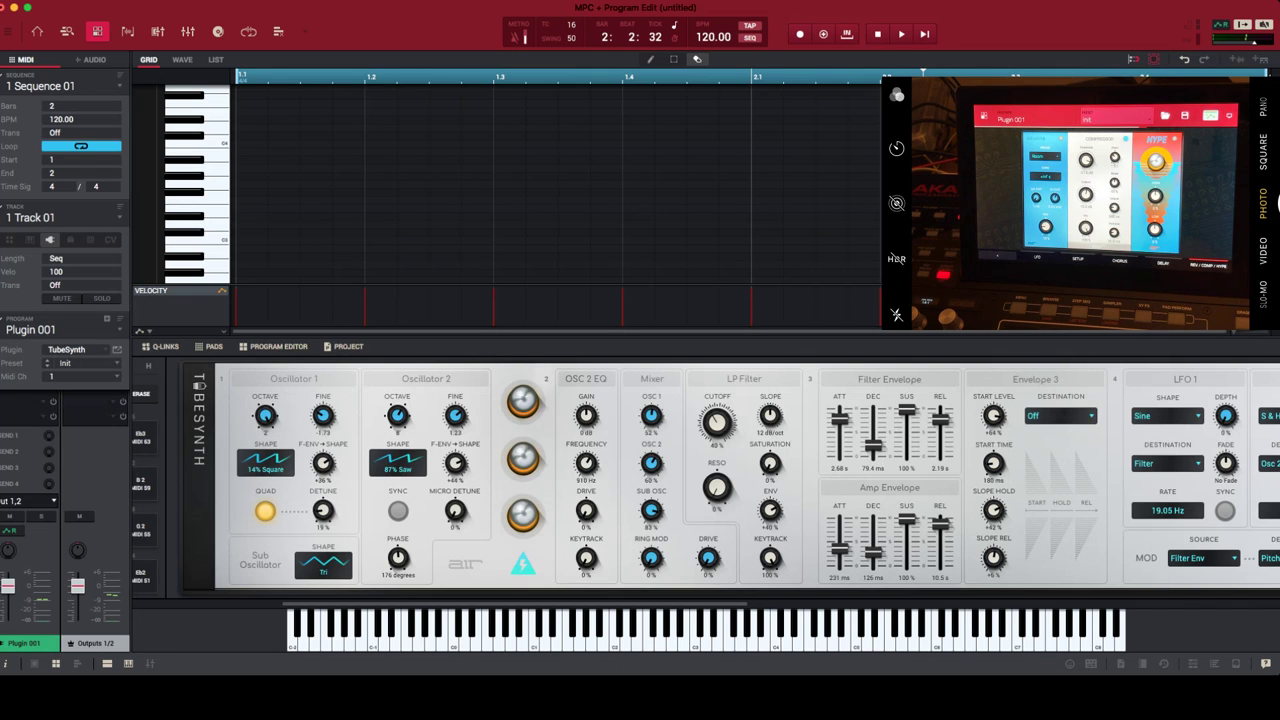
scroll(706, 477, "right", 2)
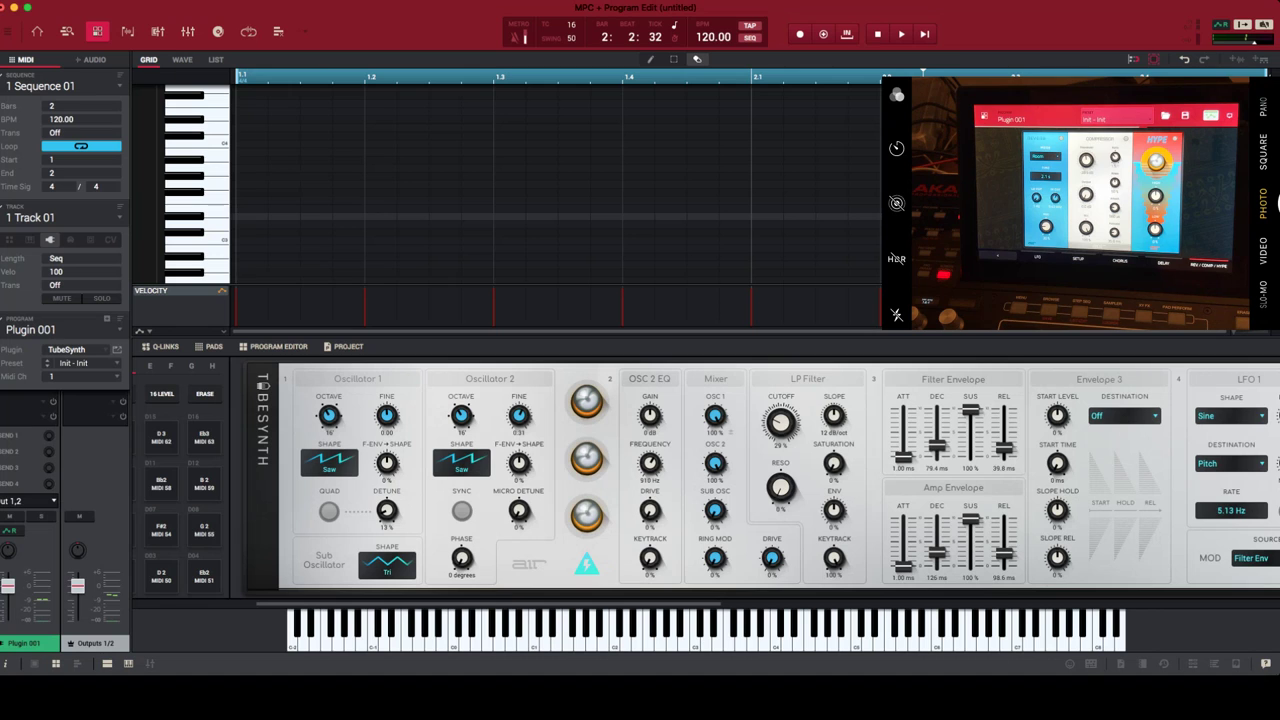
scroll(706, 477, "right", 10)
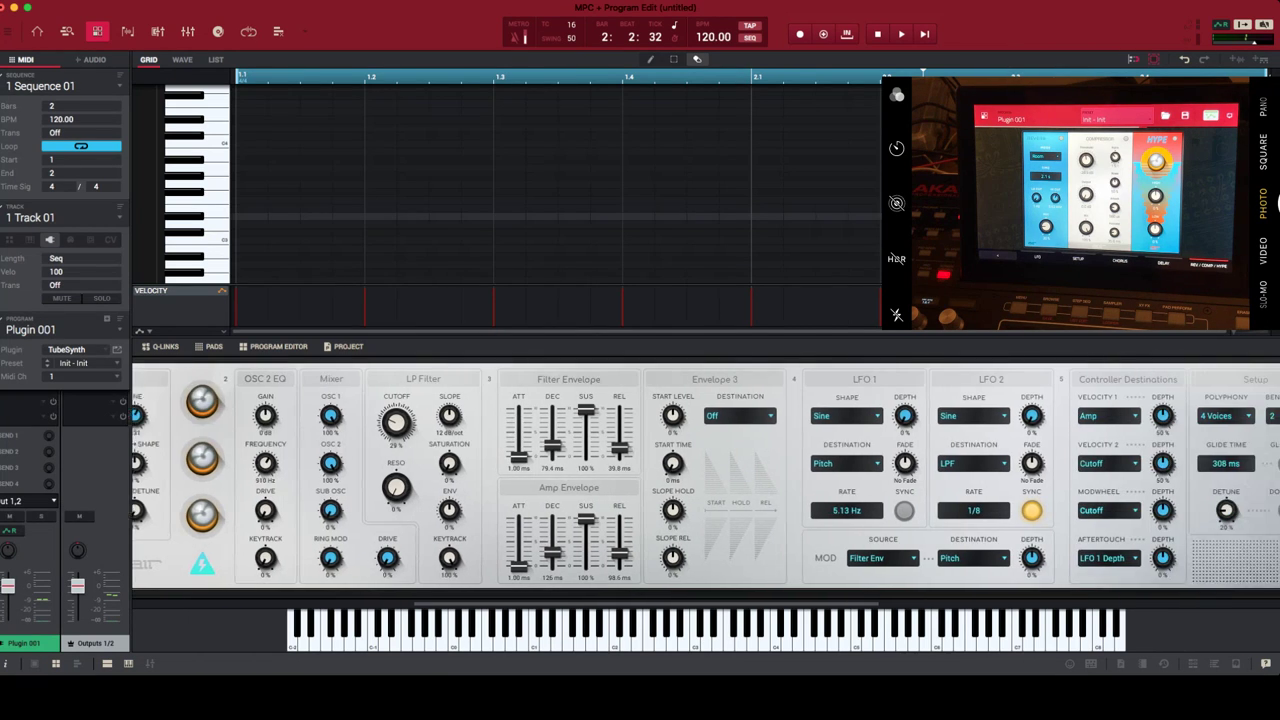
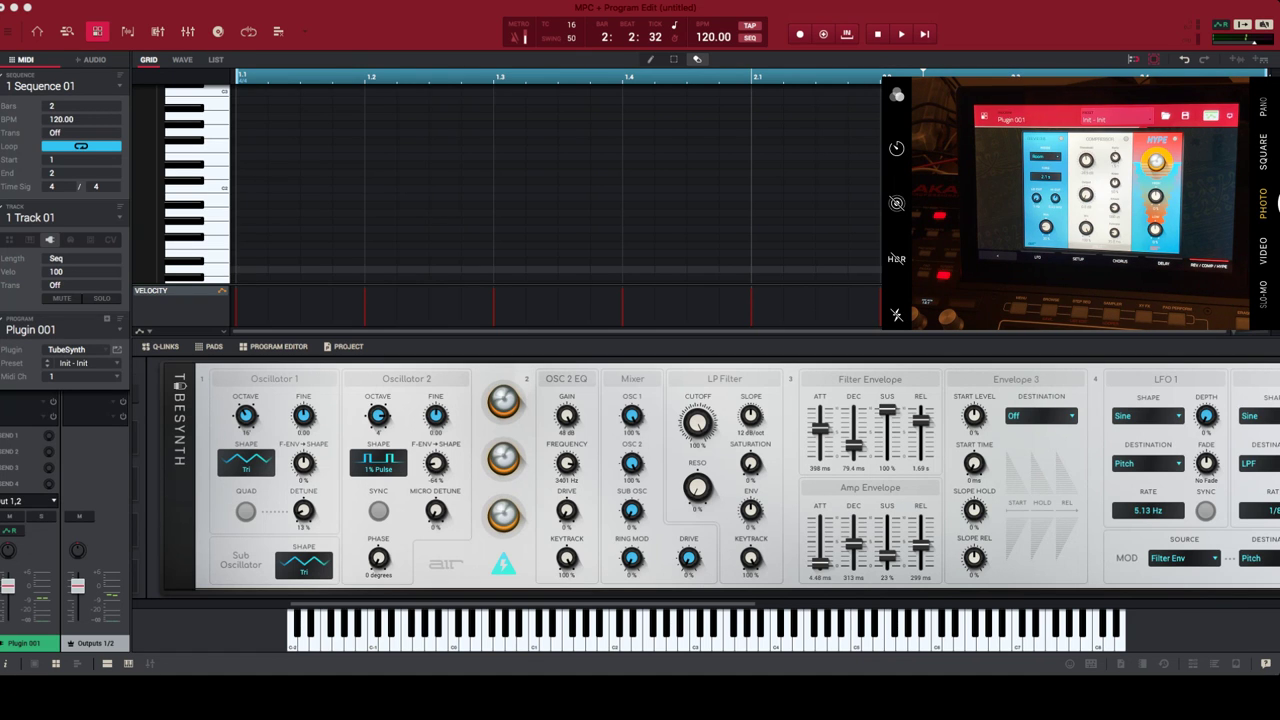
scroll(706, 480, "right", 5)
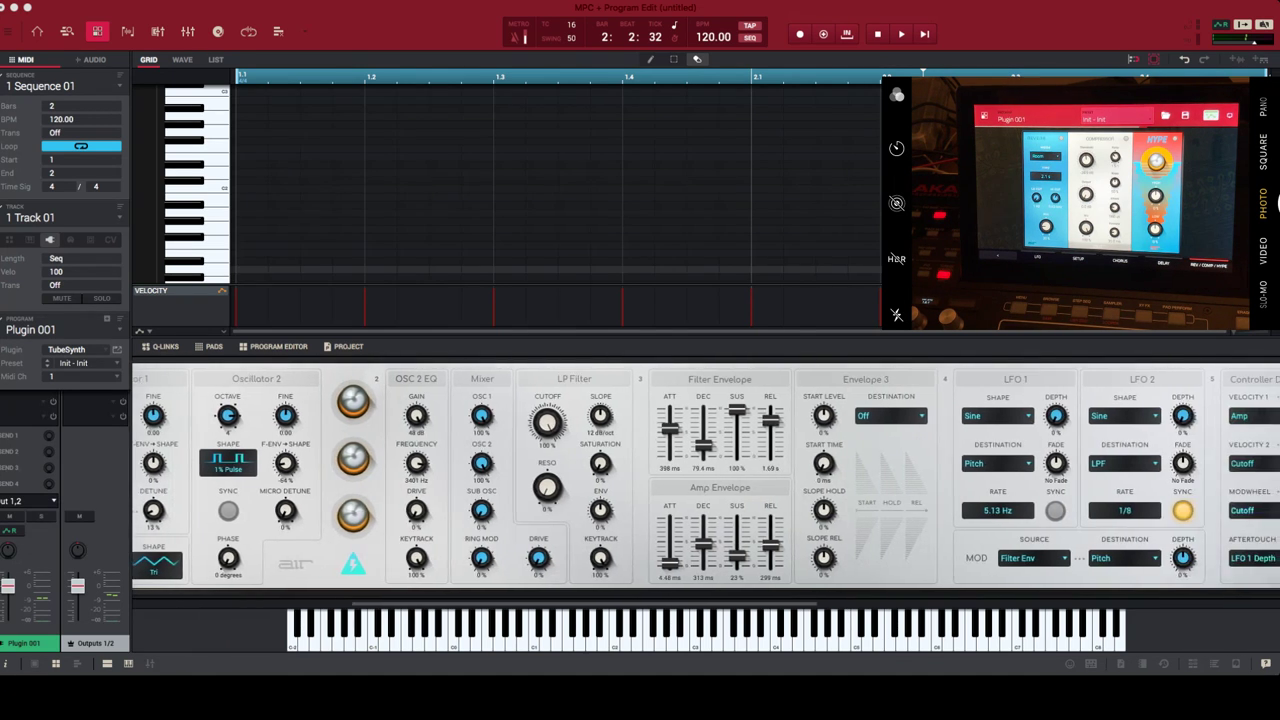
scroll(706, 480, "right", 2)
scroll(706, 480, "left", 6)
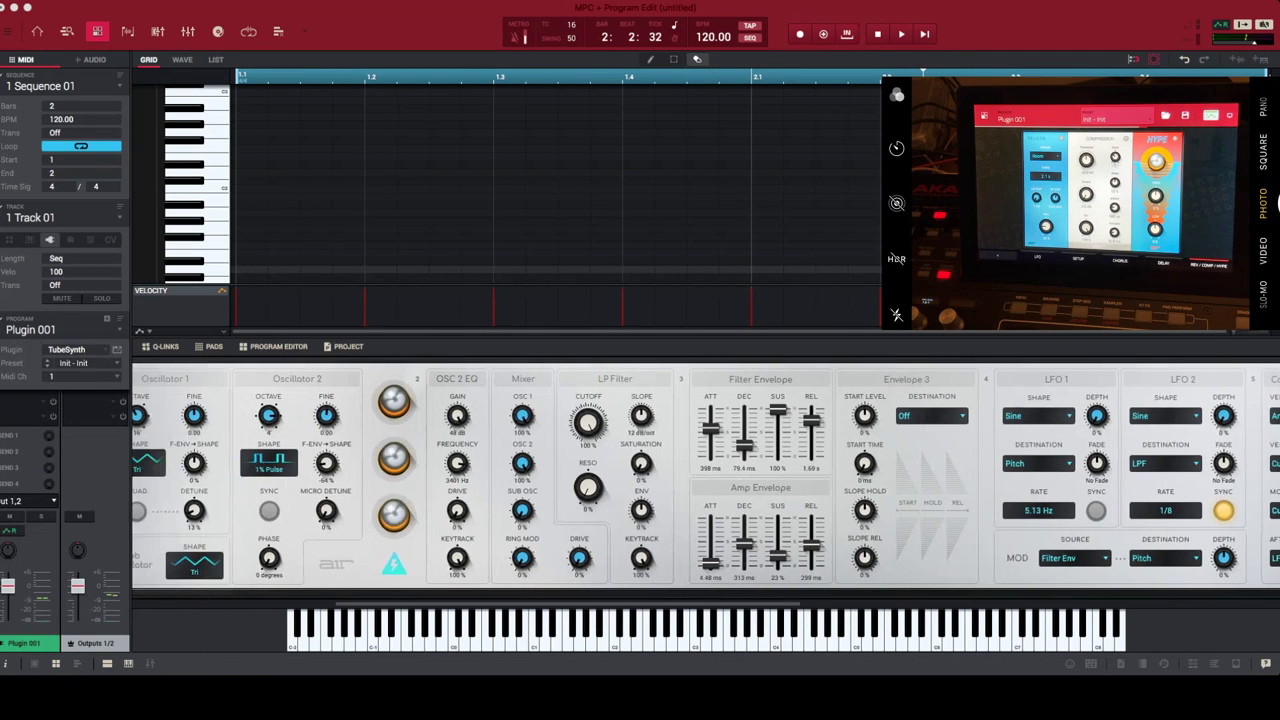
- Examine the patch settings from the effects and controller destinations back through the LFOs, envelopes and filter to the oscillators
scroll(706, 480, "left", 2)
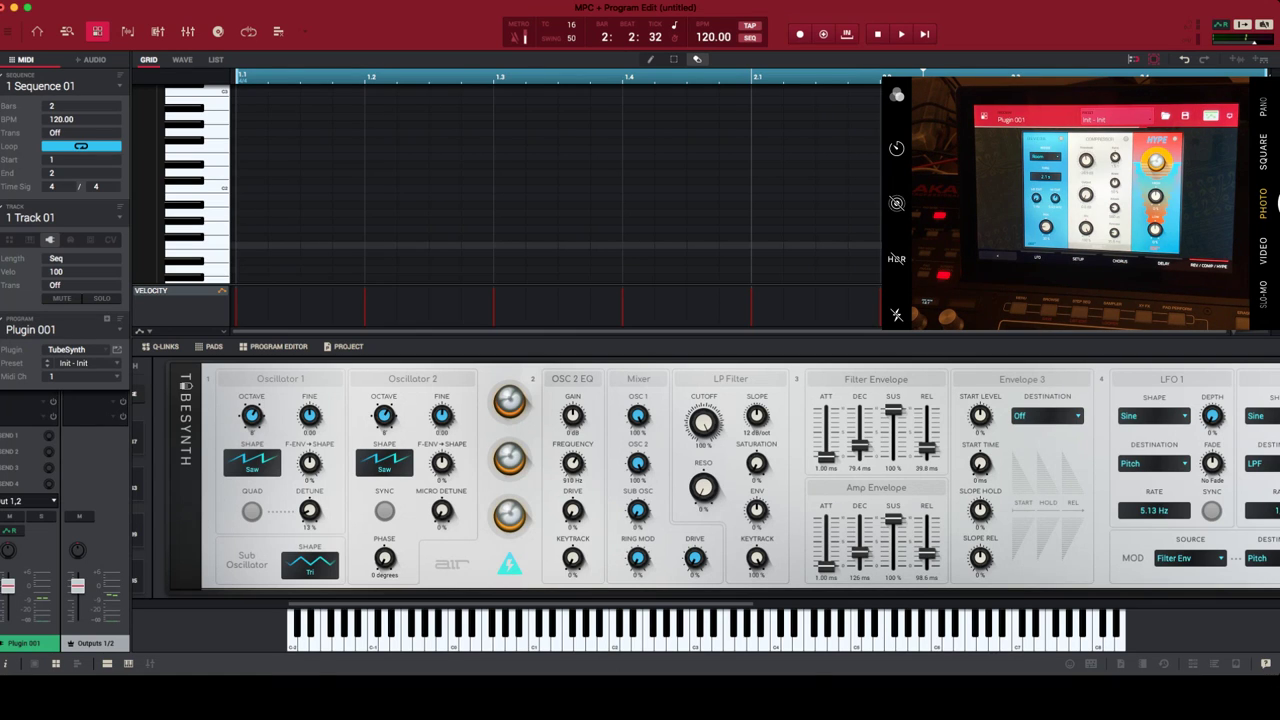
scroll(706, 480, "left", 3)
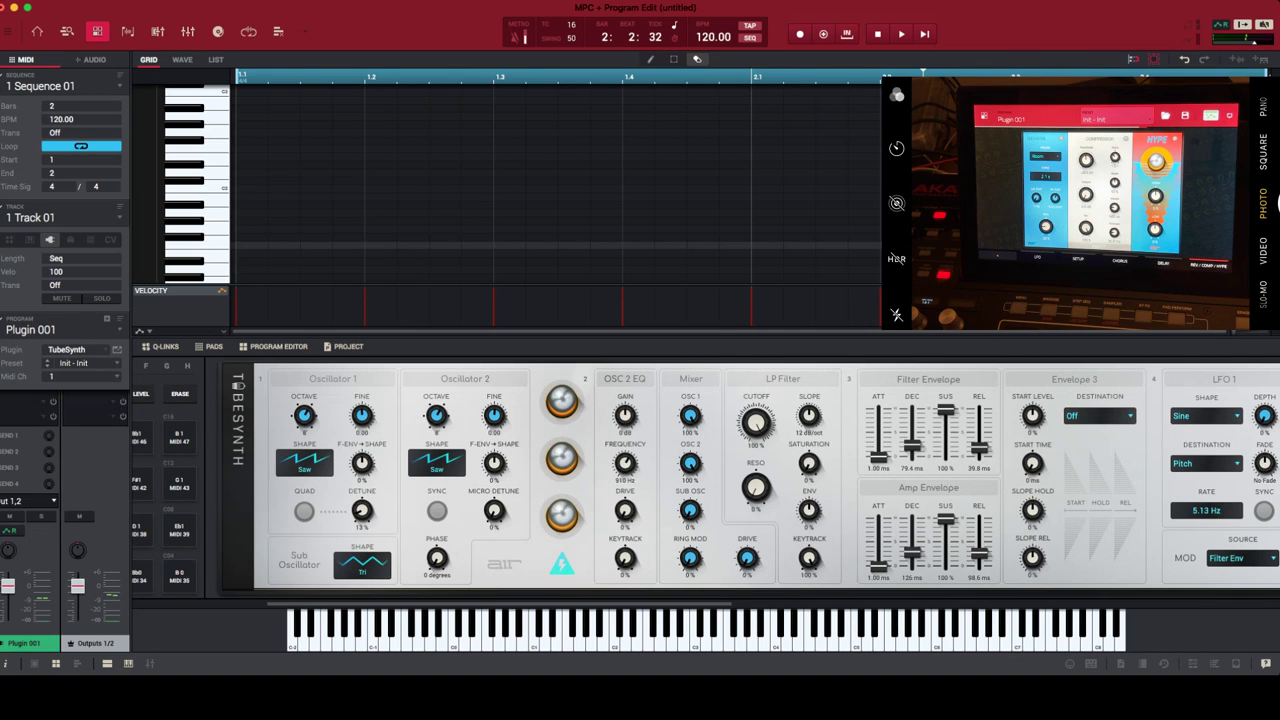
scroll(706, 477, "right", 2)
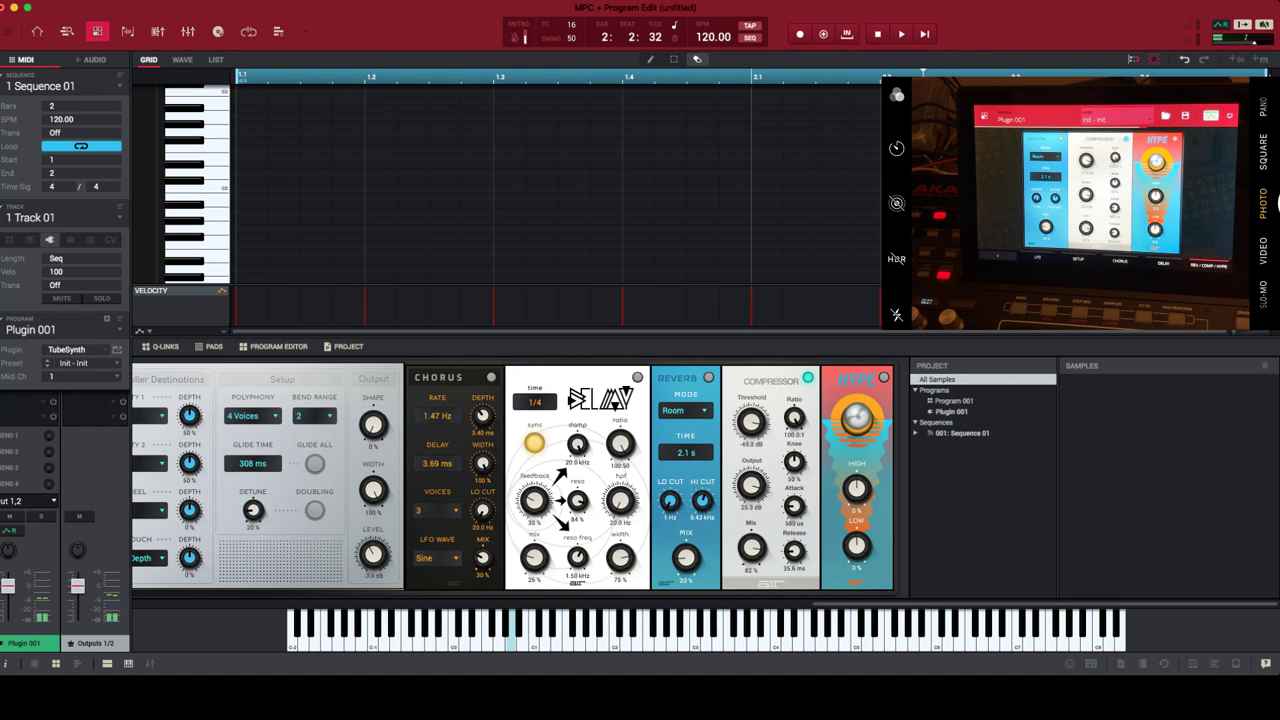
scroll(640, 475, "left", 10)
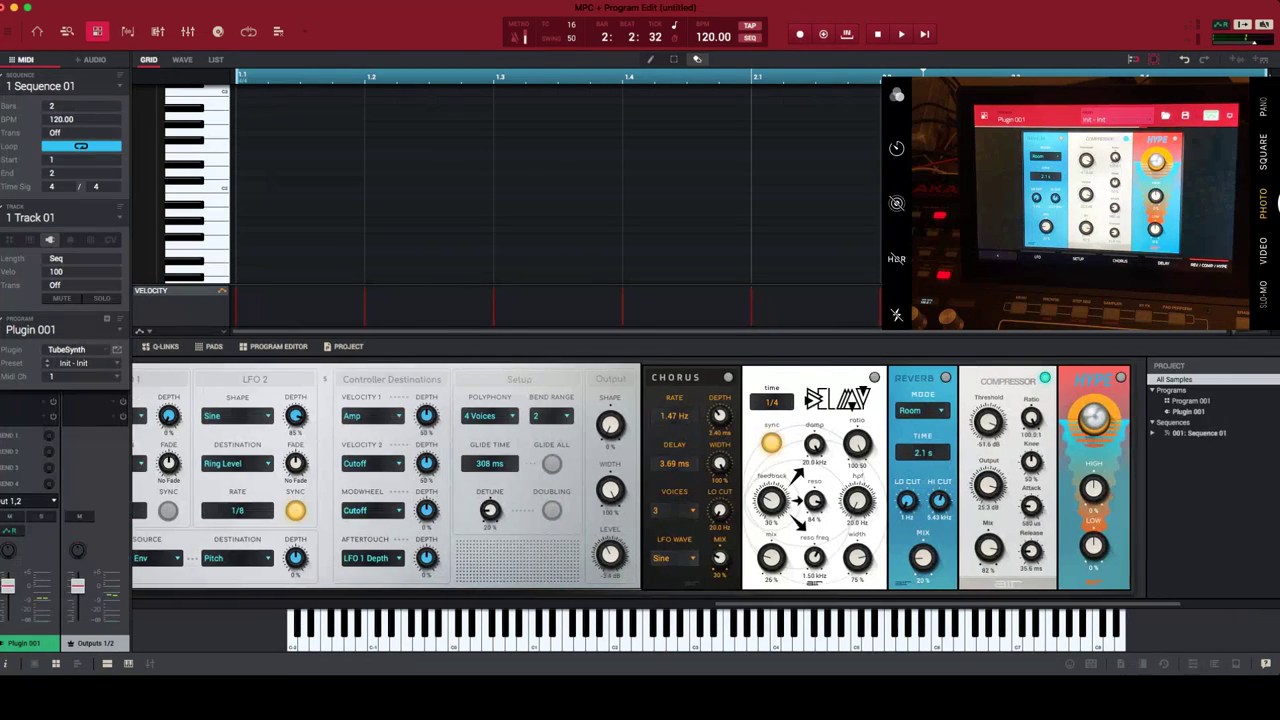
scroll(640, 475, "left", 15)
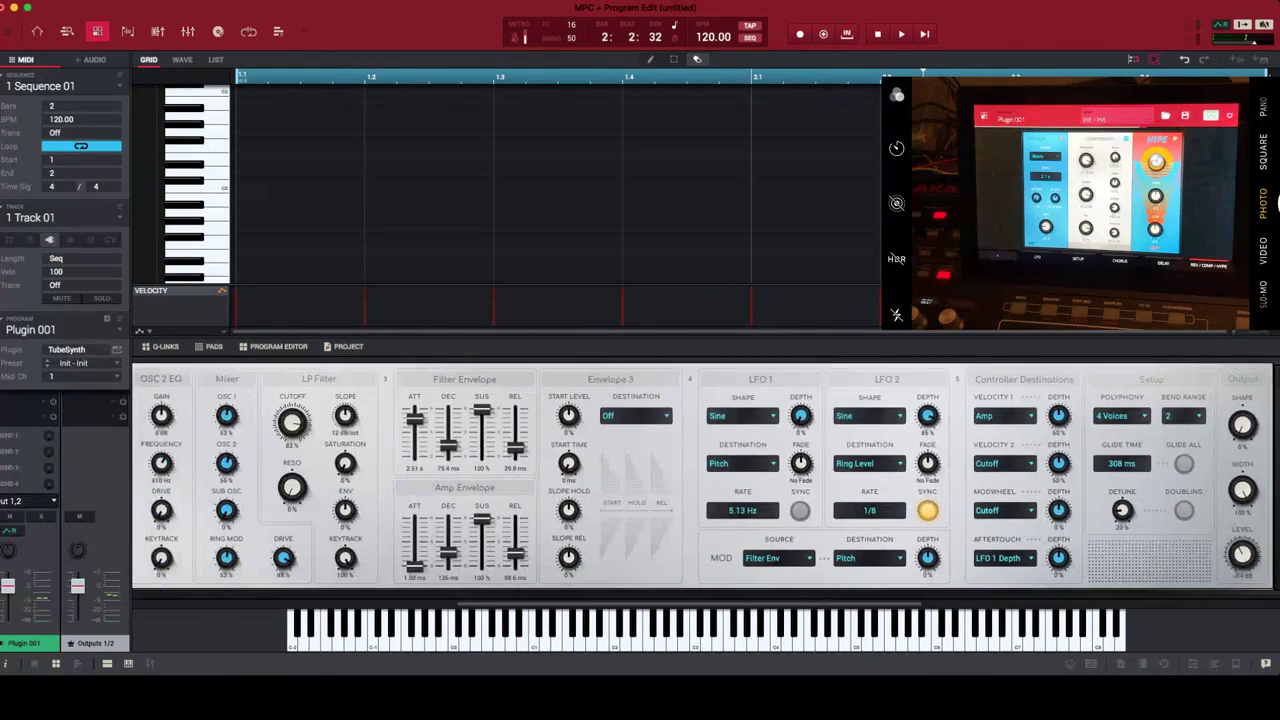
scroll(640, 475, "left", 15)
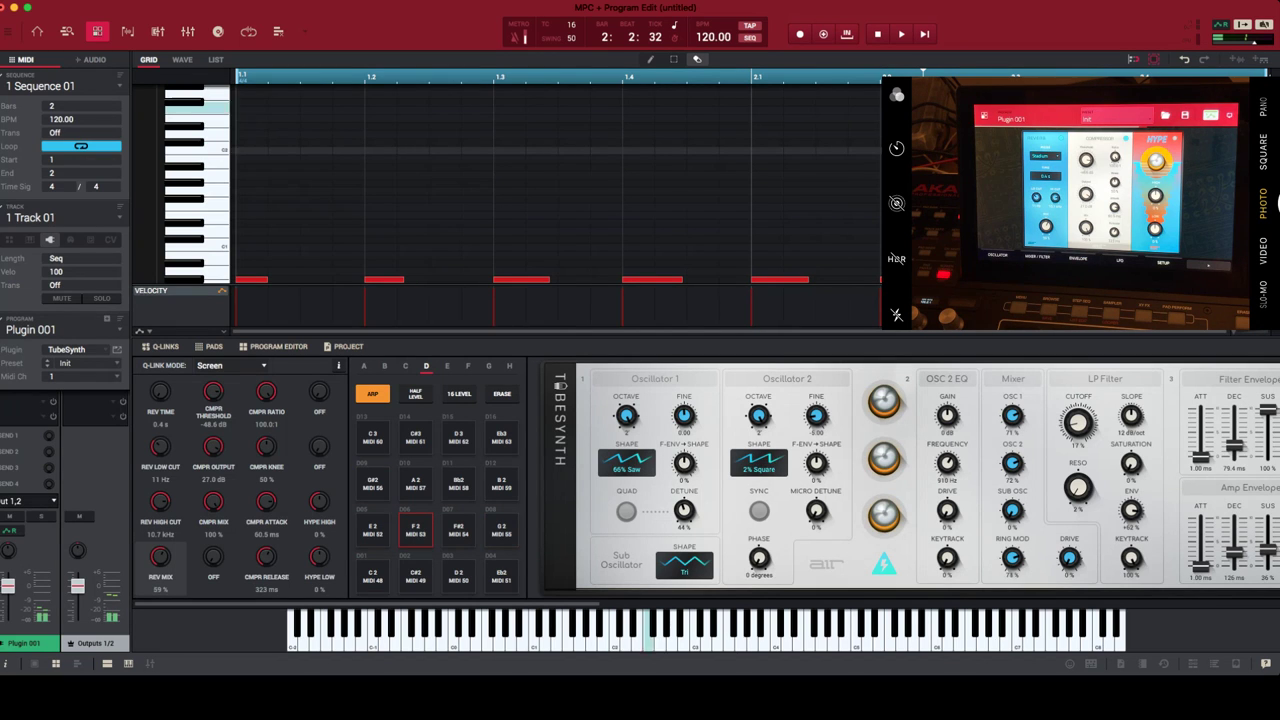
- Review the sequenced patch from Oscillator 1 through the mixer, filter, envelopes and LFOs to the Chorus and Delay effects
scroll(706, 477, "right", 3)
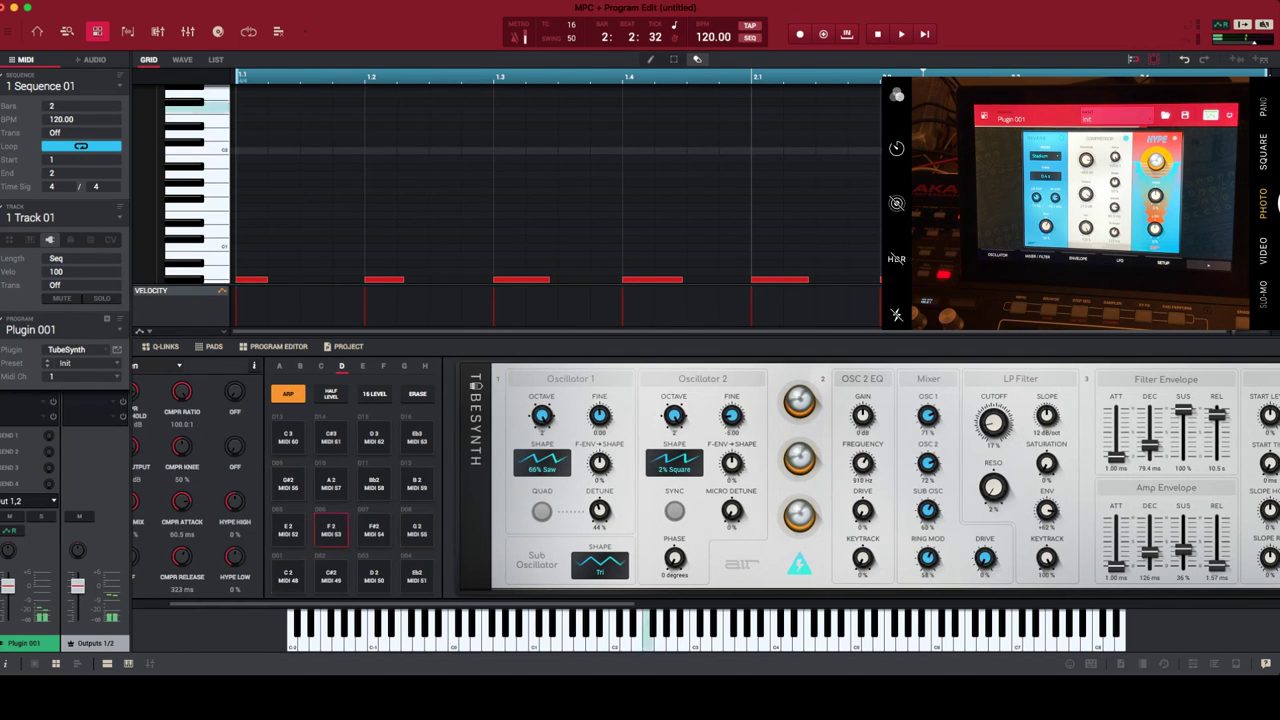
scroll(706, 477, "right", 10)
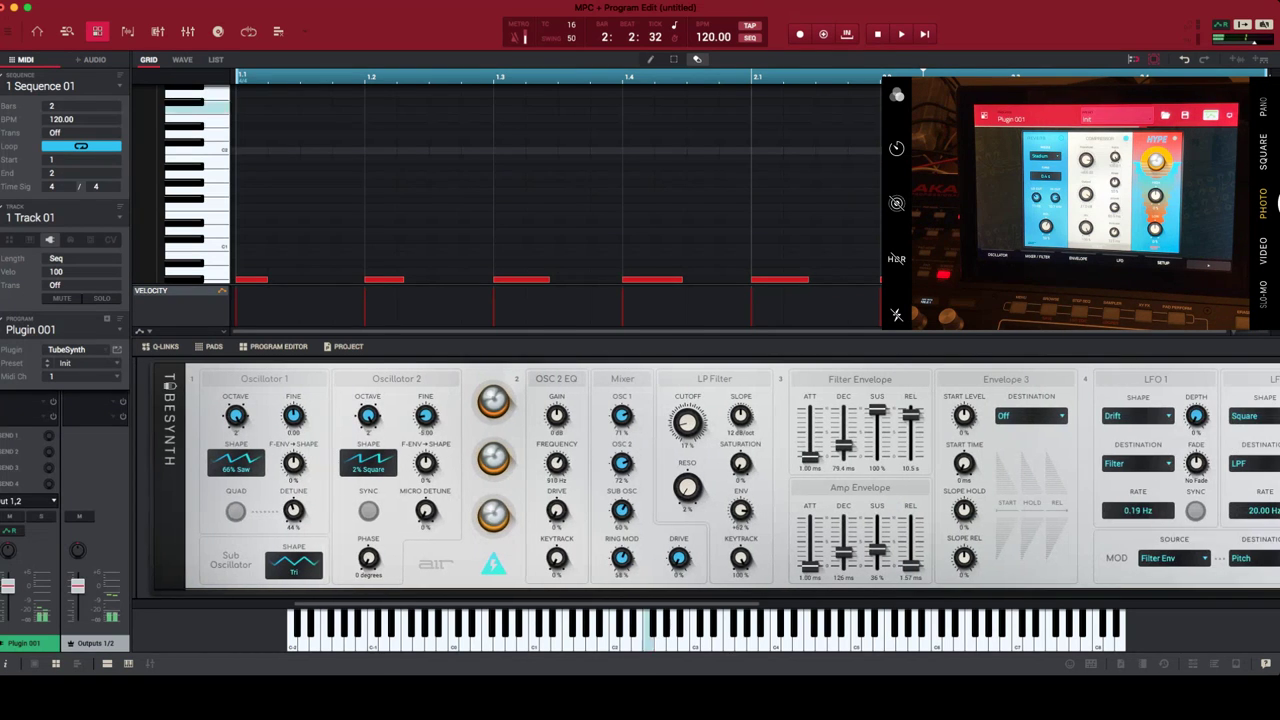
scroll(706, 477, "right", 15)
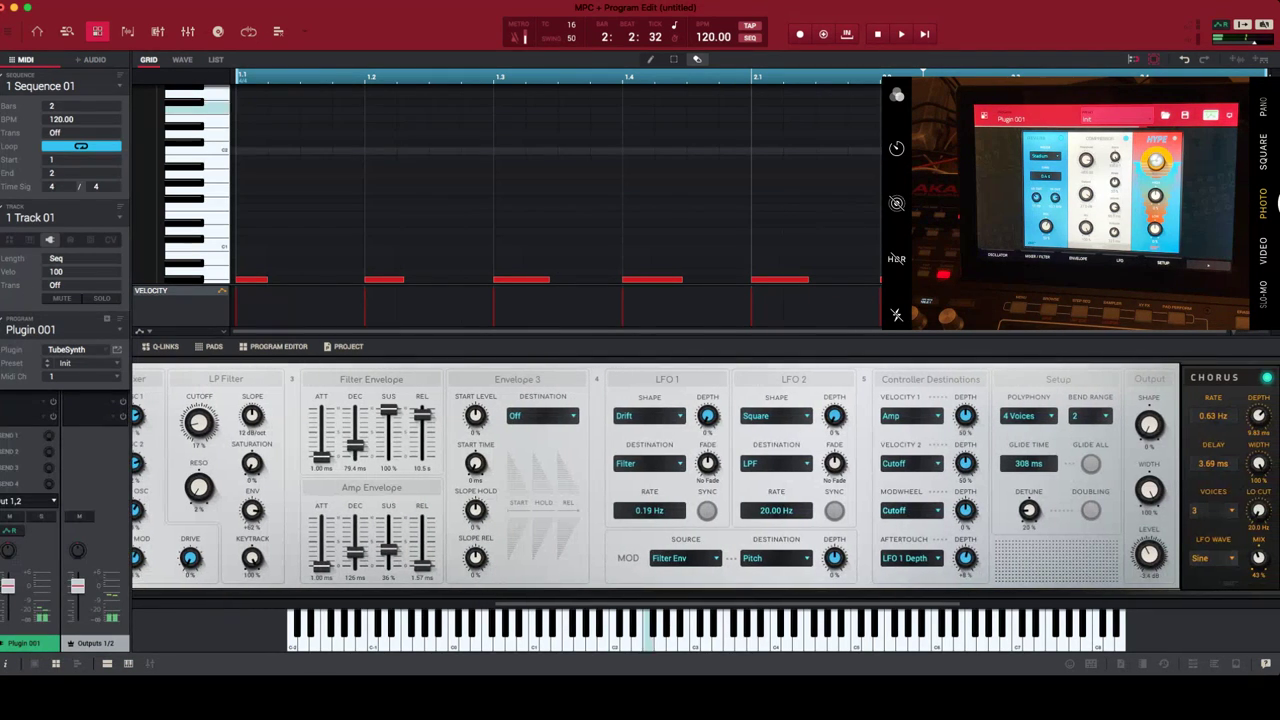
scroll(706, 477, "left", 8)
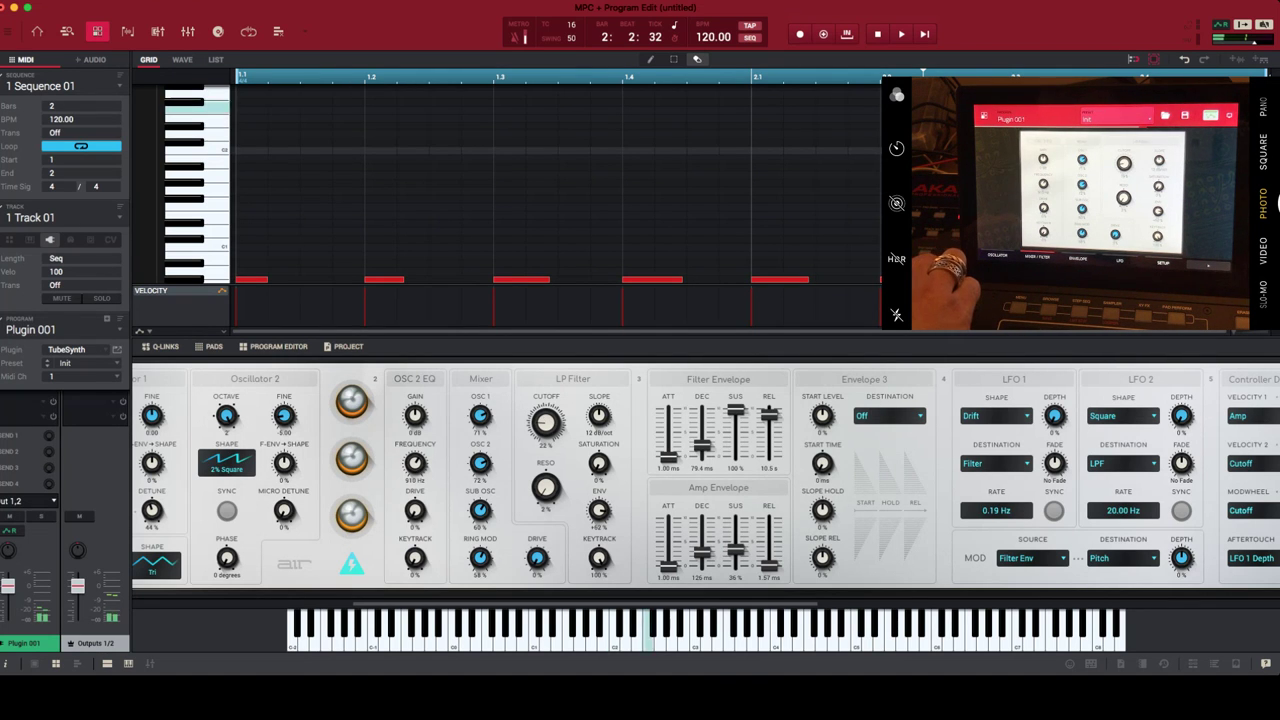
scroll(706, 478, "right", 10)
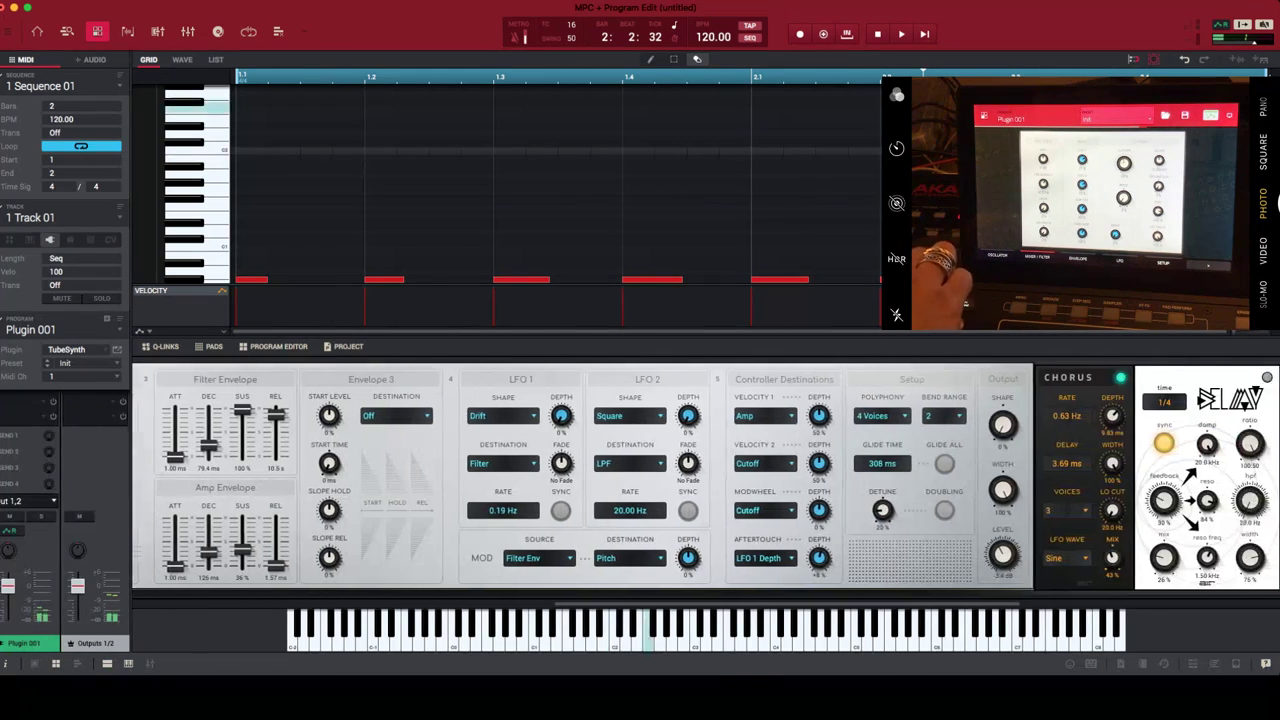
scroll(706, 478, "right", 3)
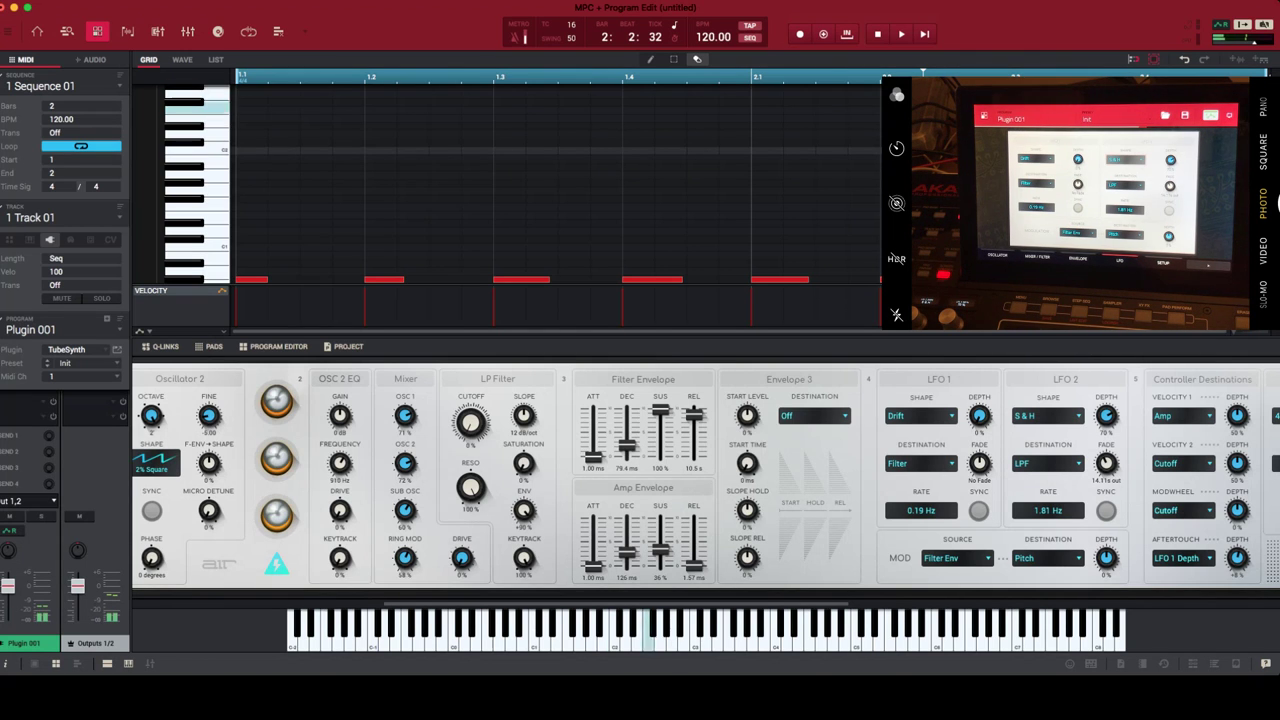
- Switch Oscillator 1's Quad option on and back off
scroll(706, 480, "left", 5)
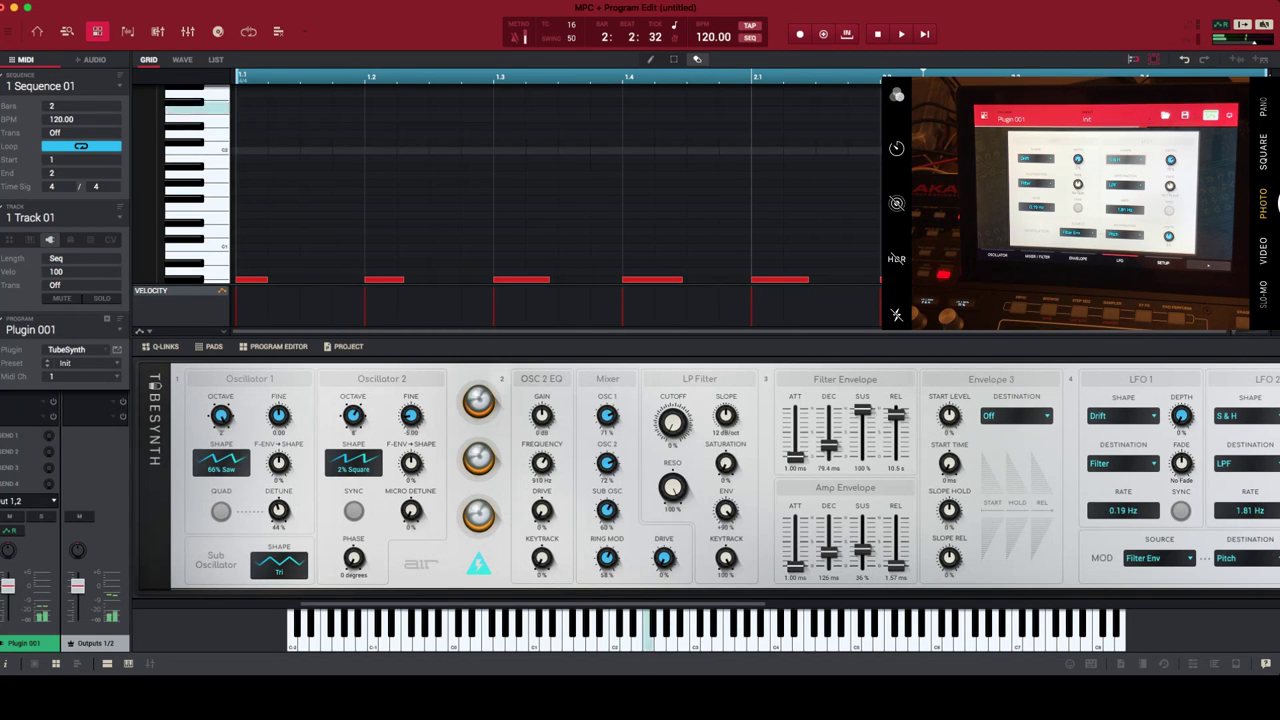
left_click(220, 511)
left_click(220, 511)
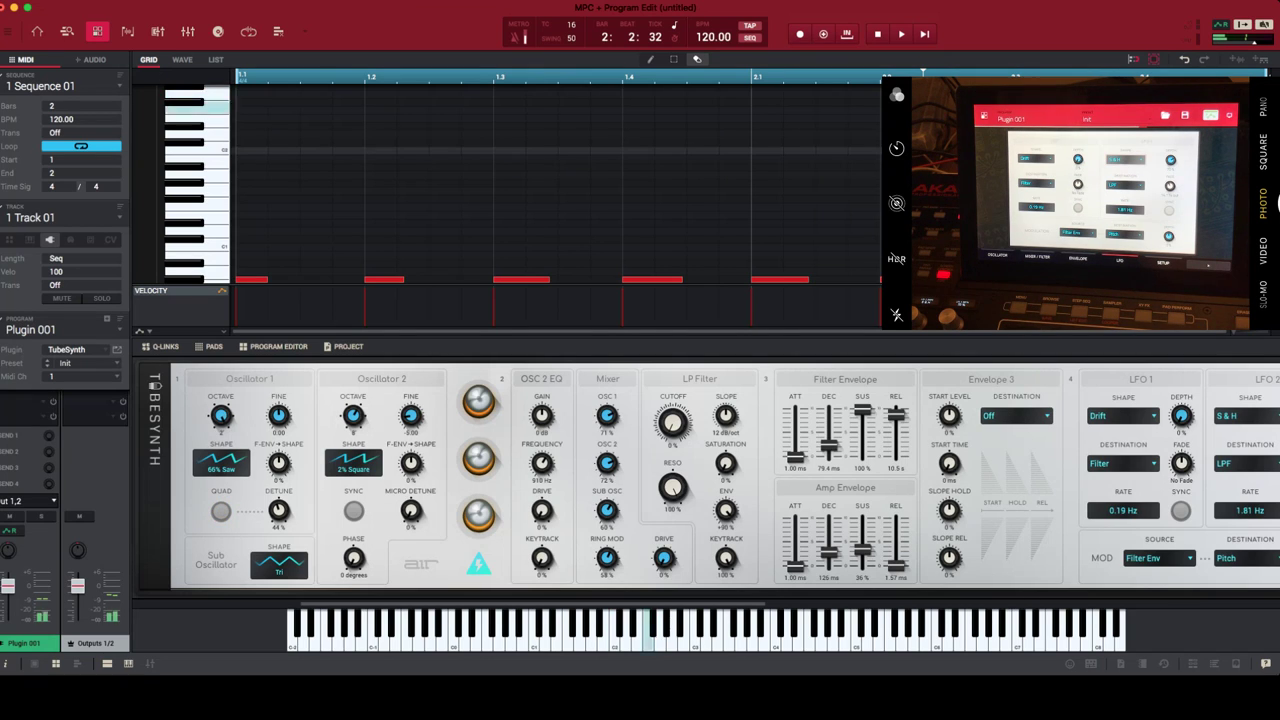